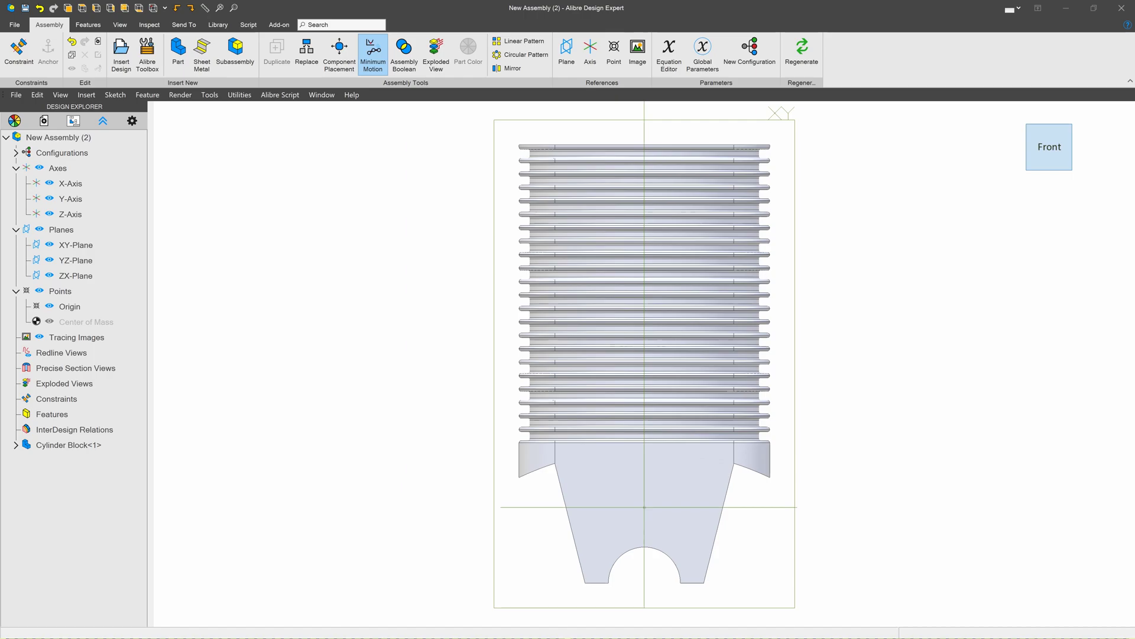
# Anchor the Cylinder Block in place so it reads Cylinder Block<1>(Anchored).
pyautogui.moveTo(709, 441); pyautogui.dragTo(680, 446, button='middle')
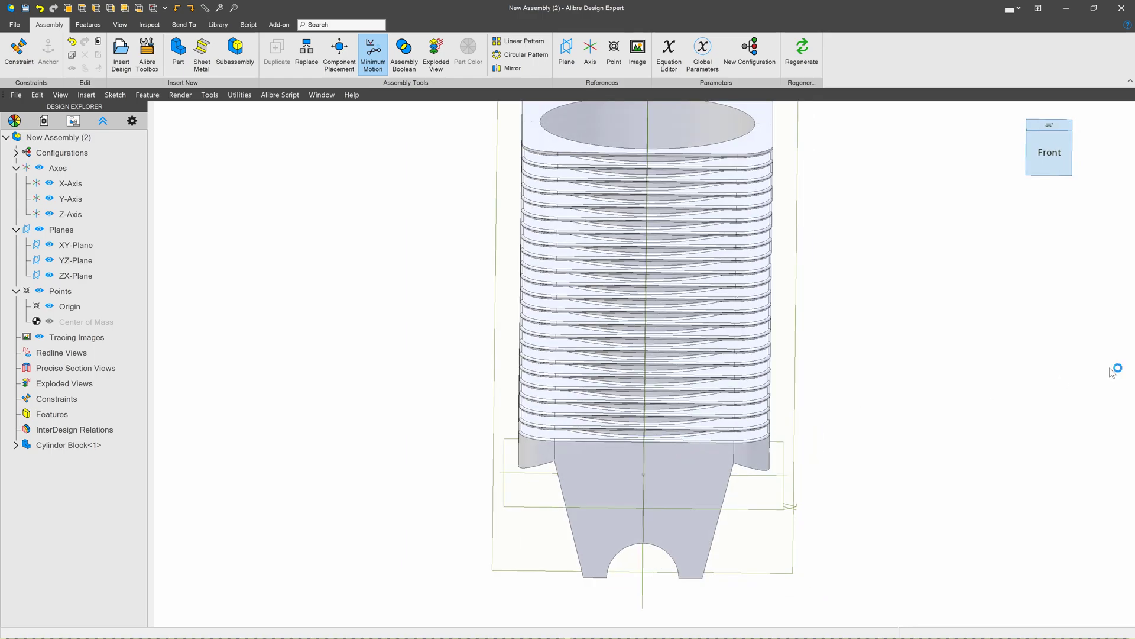
pyautogui.moveTo(754, 408); pyautogui.dragTo(748, 398, button='middle')
pyautogui.click(651, 473)
pyautogui.rightClick(646, 474)
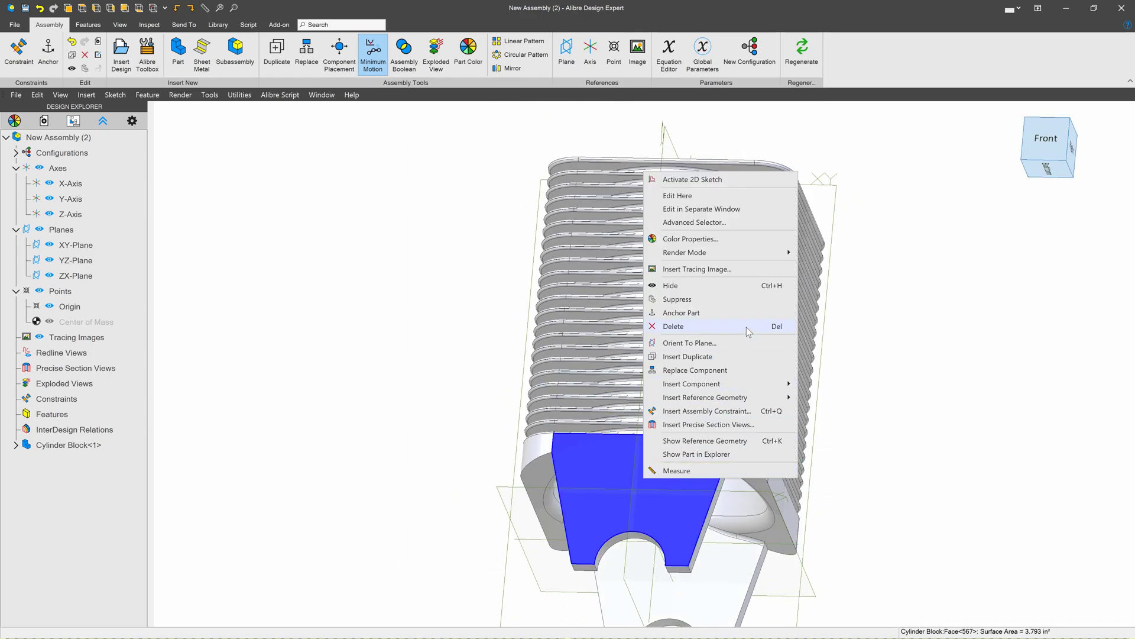
pyautogui.click(681, 312)
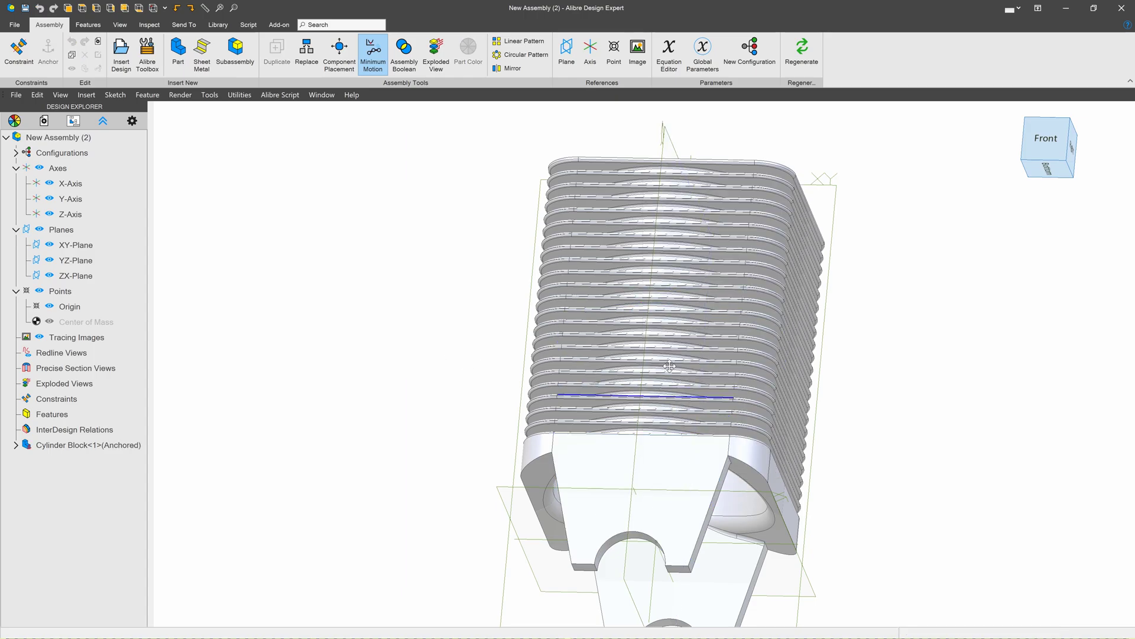
pyautogui.moveTo(619, 445); pyautogui.dragTo(630, 453, button='middle')
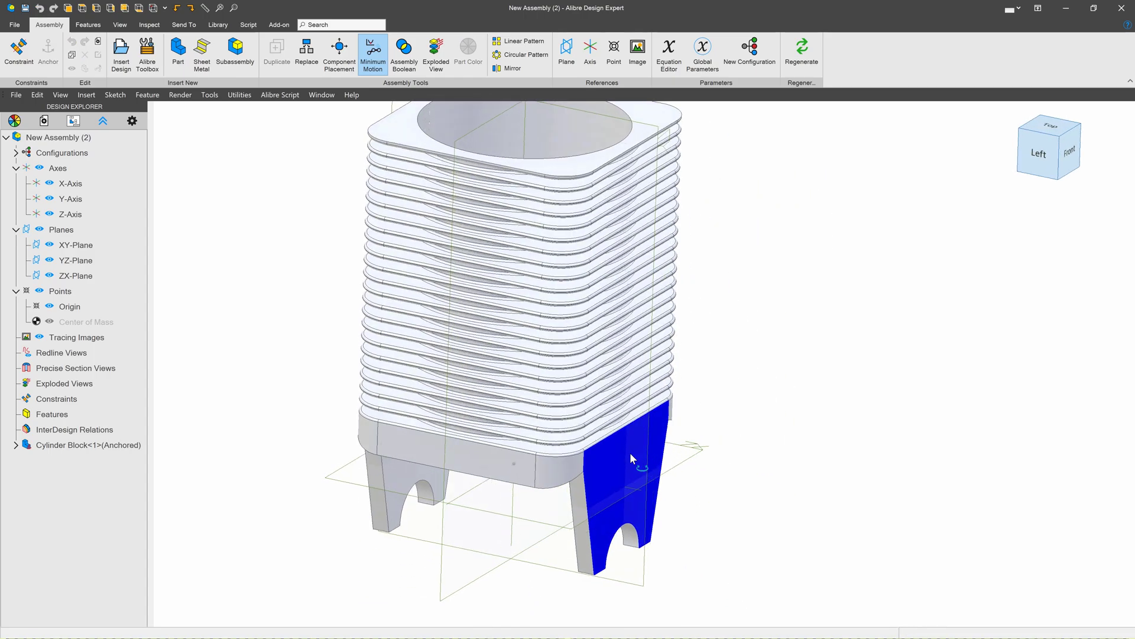
pyautogui.scroll(-3, 831, 477)
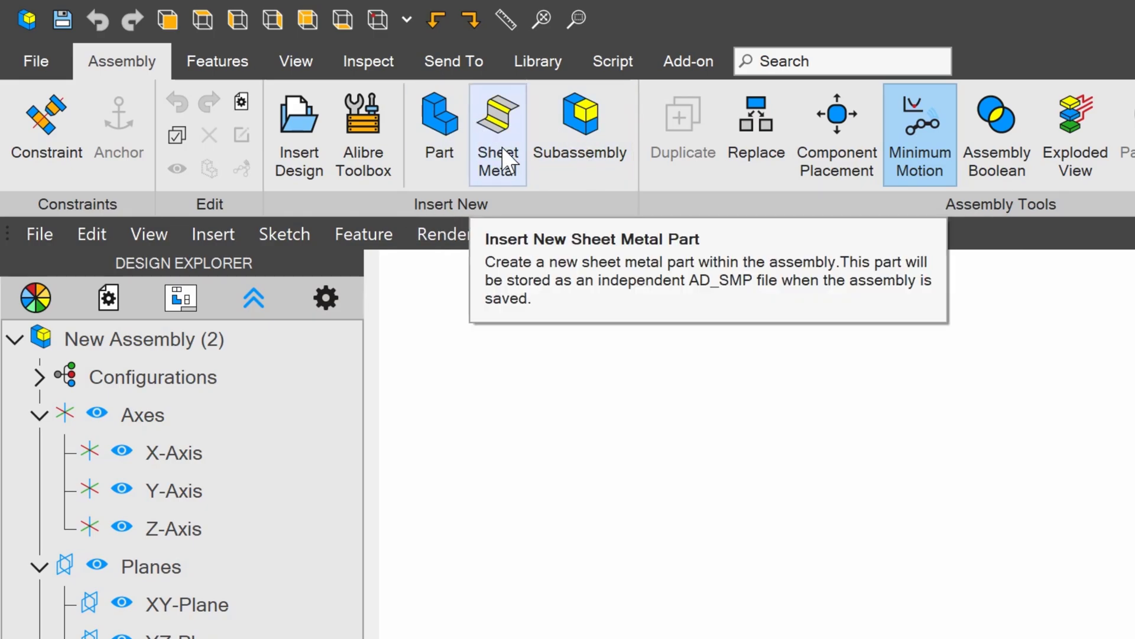
# Insert a new in-context part, New Part (1)<1>, into the assembly.
pyautogui.click(437, 123)
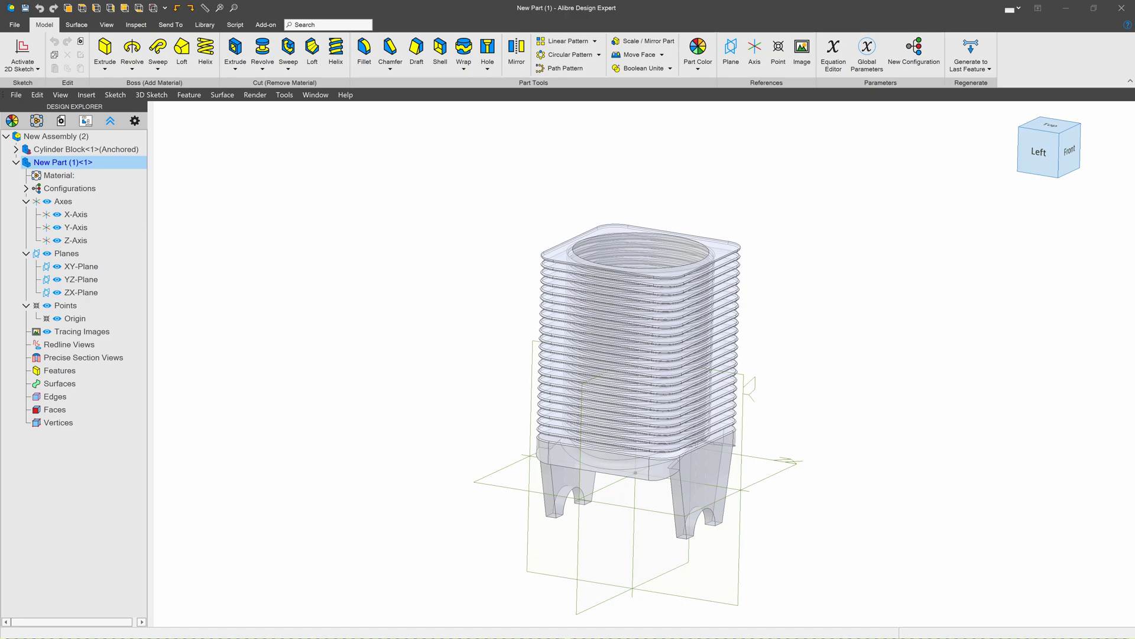
# Sketch a rectangle on the YZ-Plane, extrude it 3.000", and return to assembly editing.
pyautogui.click(741, 551)
pyautogui.click(738, 542)
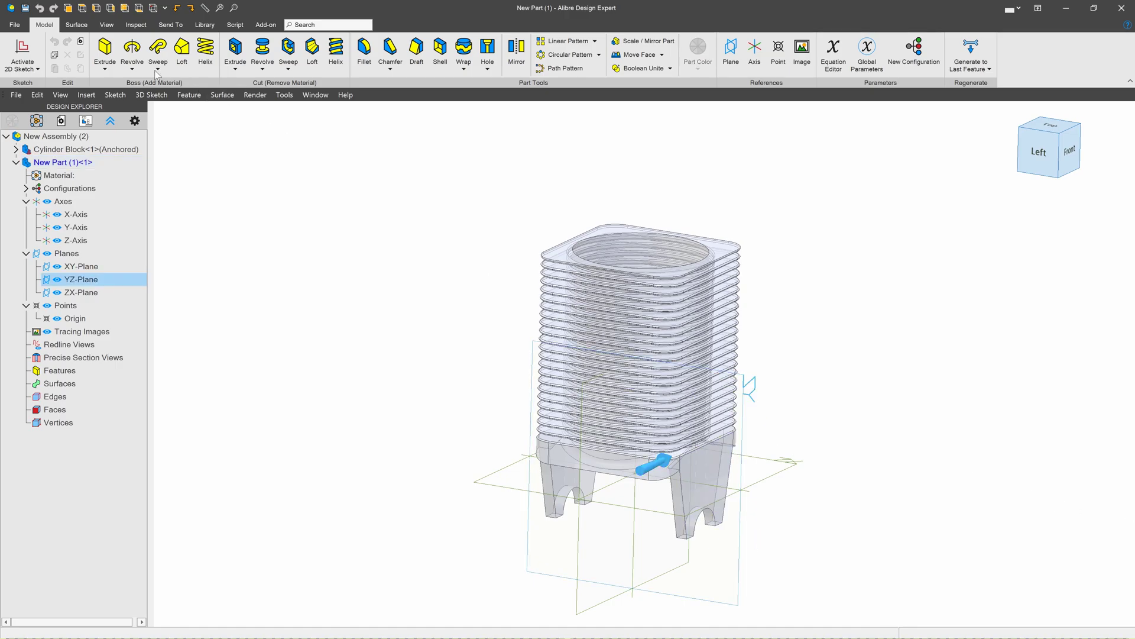
pyautogui.click(45, 58)
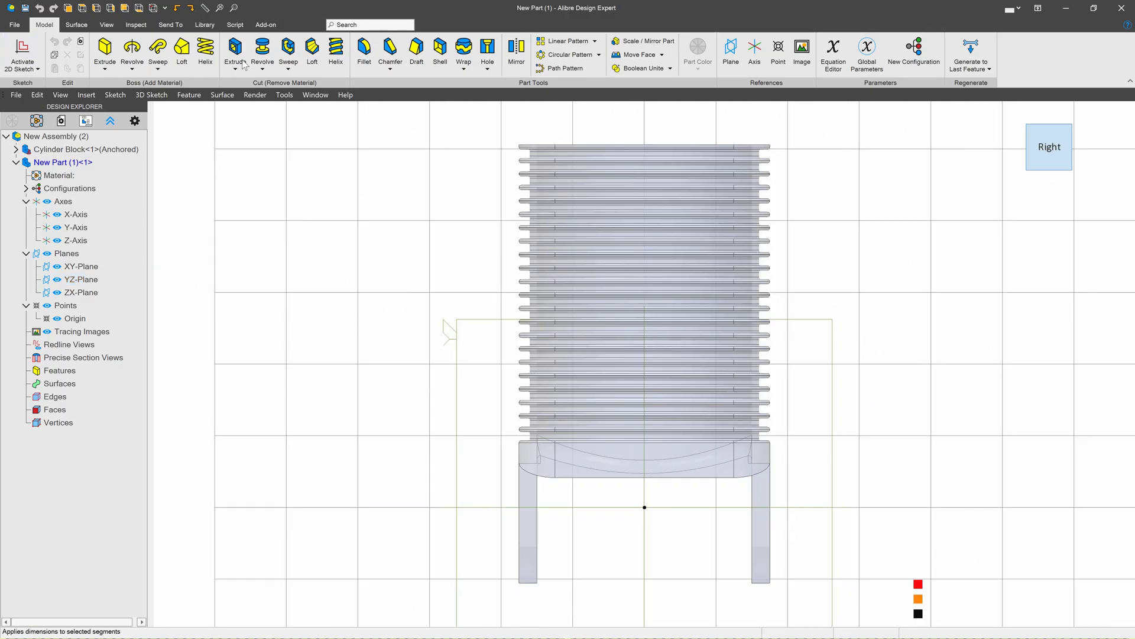
pyautogui.click(242, 54)
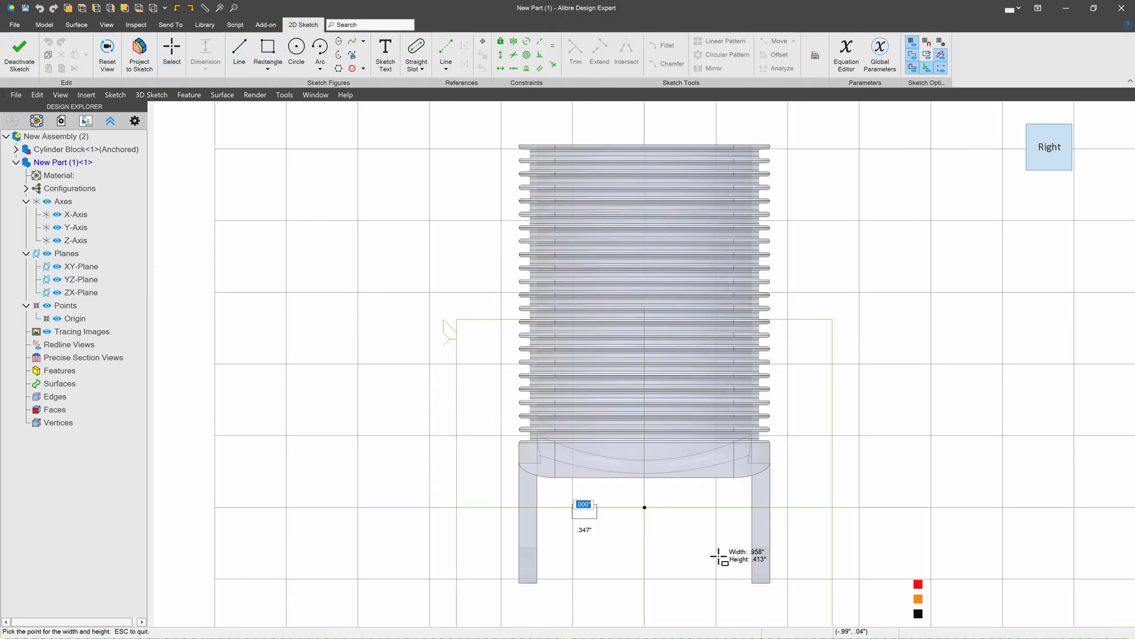
pyautogui.press('Return')
pyautogui.click(19, 56)
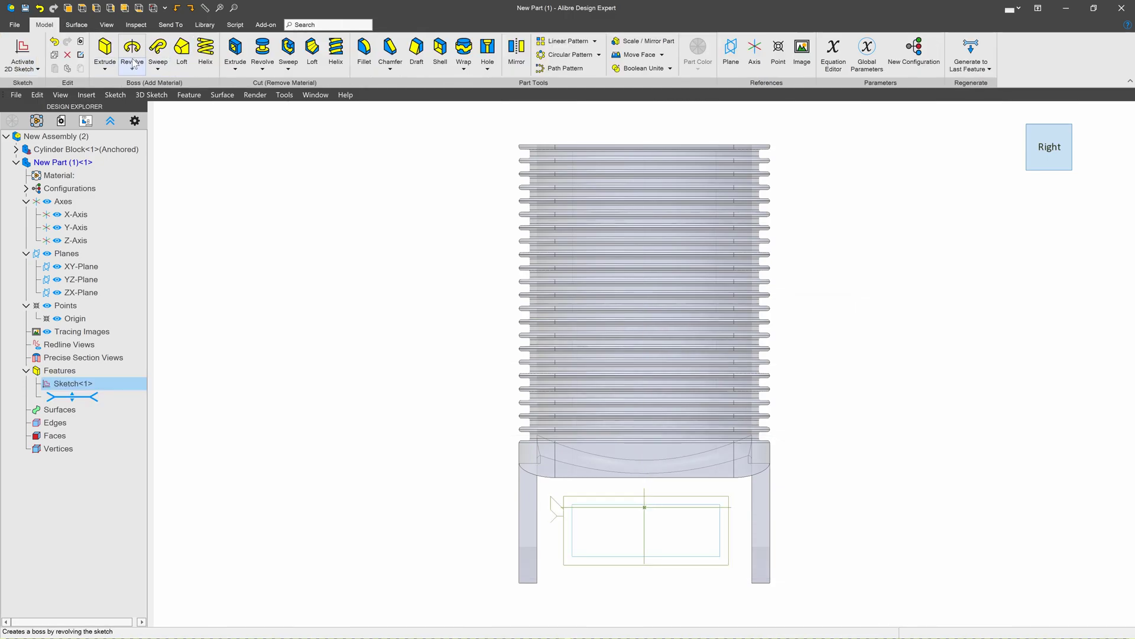
pyautogui.click(106, 53)
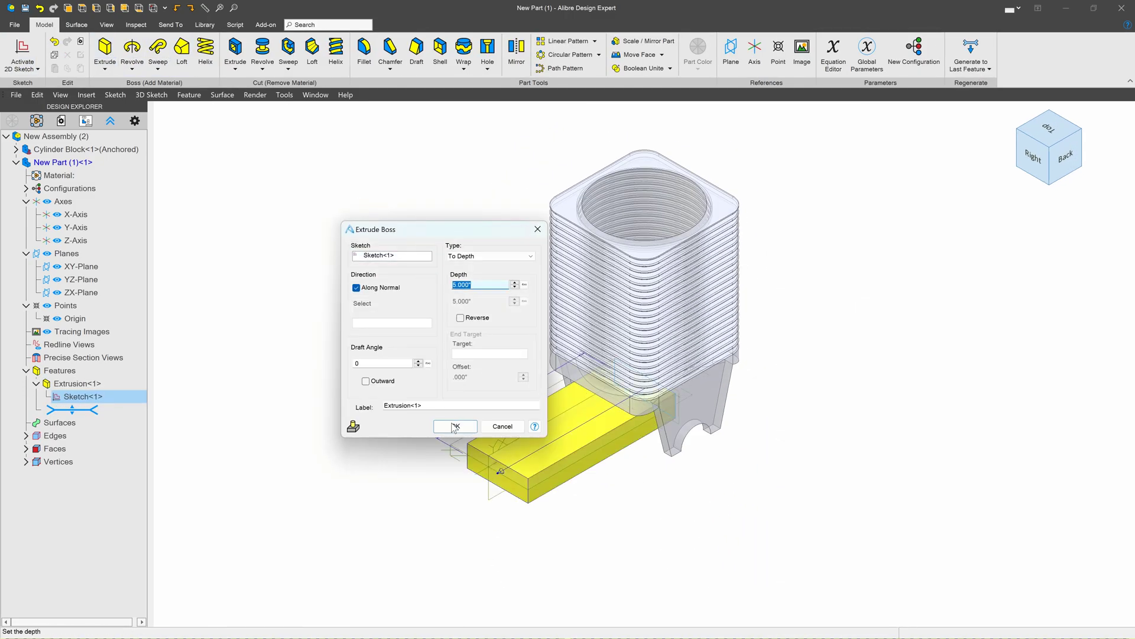
pyautogui.click(453, 421)
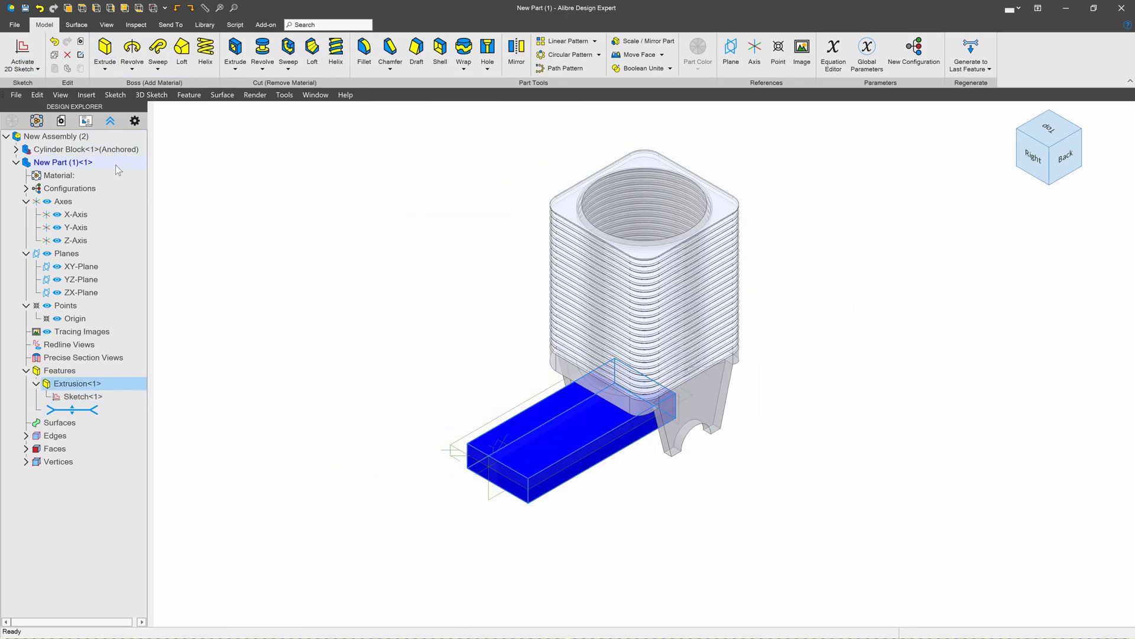
pyautogui.rightClick(69, 136)
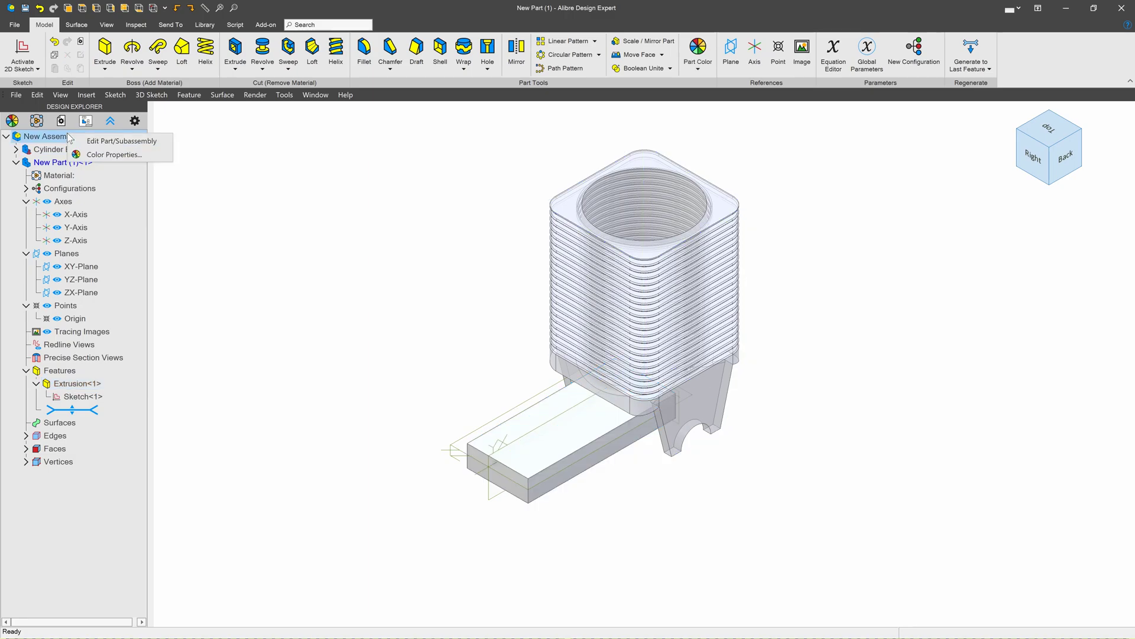
pyautogui.click(123, 142)
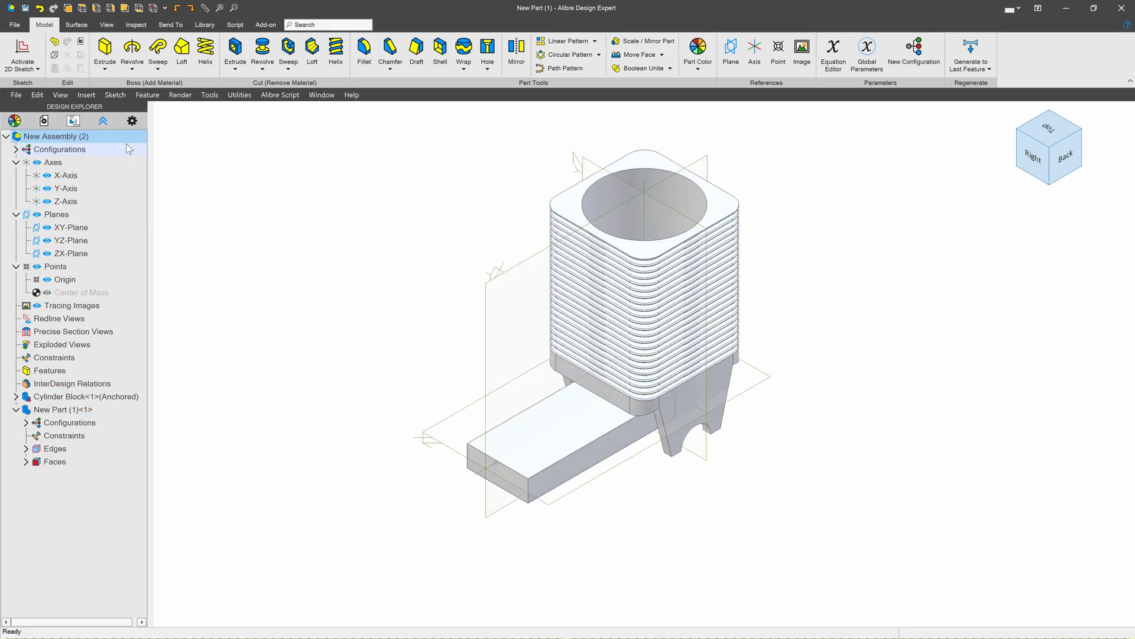
# From the Right view, drag the new block between the cylinder block's legs.
pyautogui.click(1036, 157)
pyautogui.moveTo(671, 475)
pyautogui.mouseDown()
pyautogui.moveTo(553, 529)
pyautogui.moveTo(667, 537)
pyautogui.moveTo(884, 436)
pyautogui.moveTo(649, 472)
pyautogui.moveTo(661, 481)
pyautogui.moveTo(655, 473)
pyautogui.mouseUp()
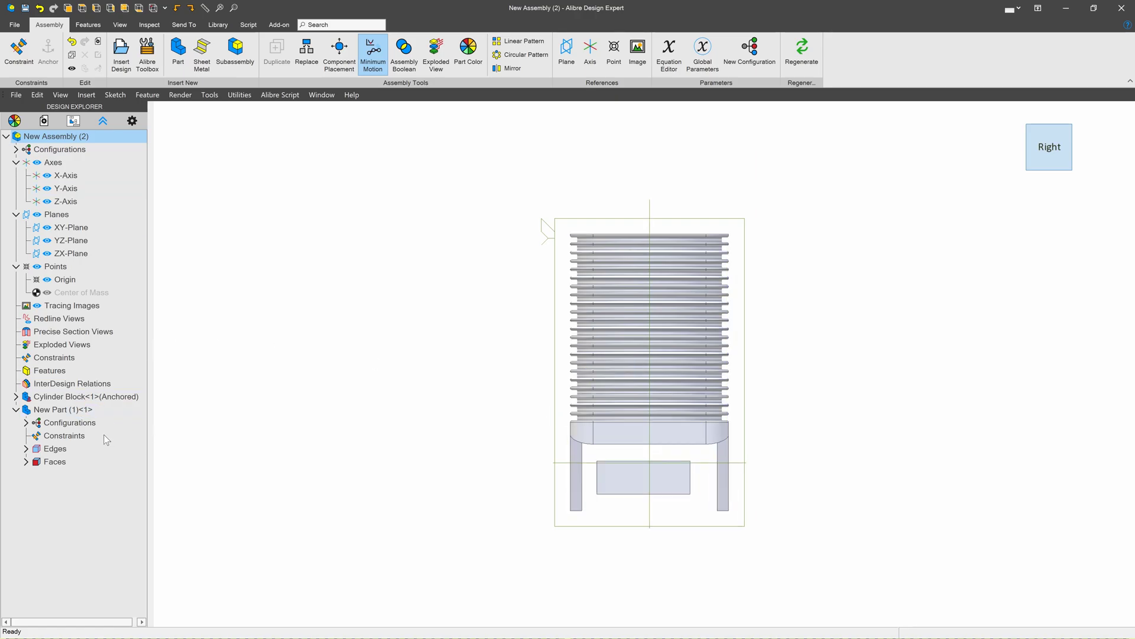
# Edit the new part in place and reopen its Sketch<1>.
pyautogui.rightClick(66, 410)
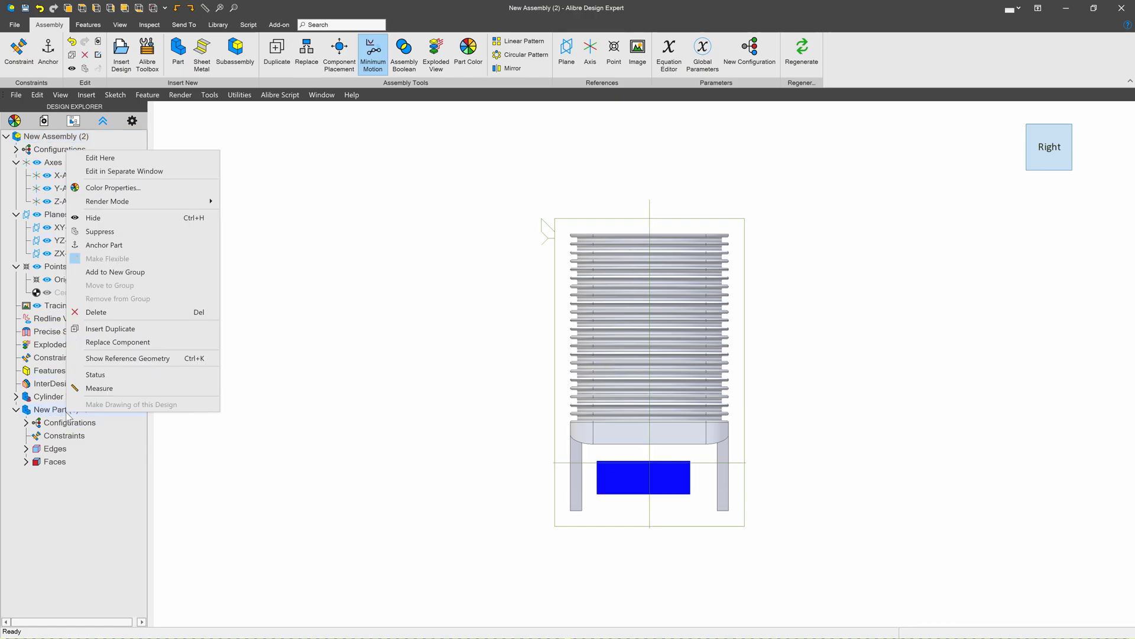
pyautogui.click(109, 157)
pyautogui.scroll(5, 722, 501)
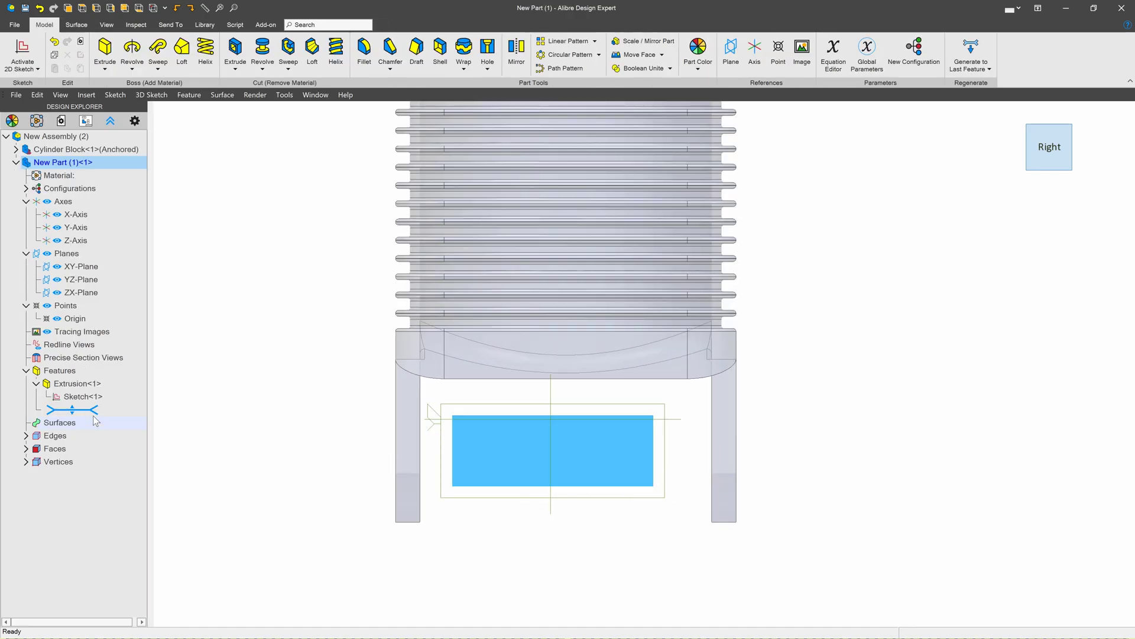
pyautogui.rightClick(90, 400)
pyautogui.click(109, 406)
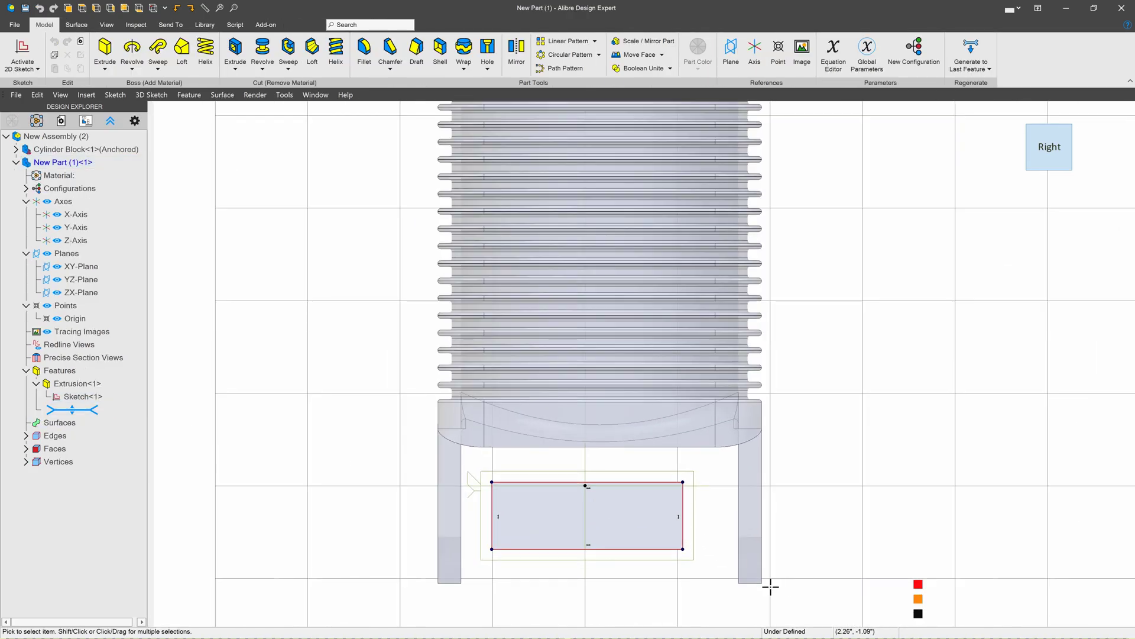
pyautogui.scroll(5, 771, 586)
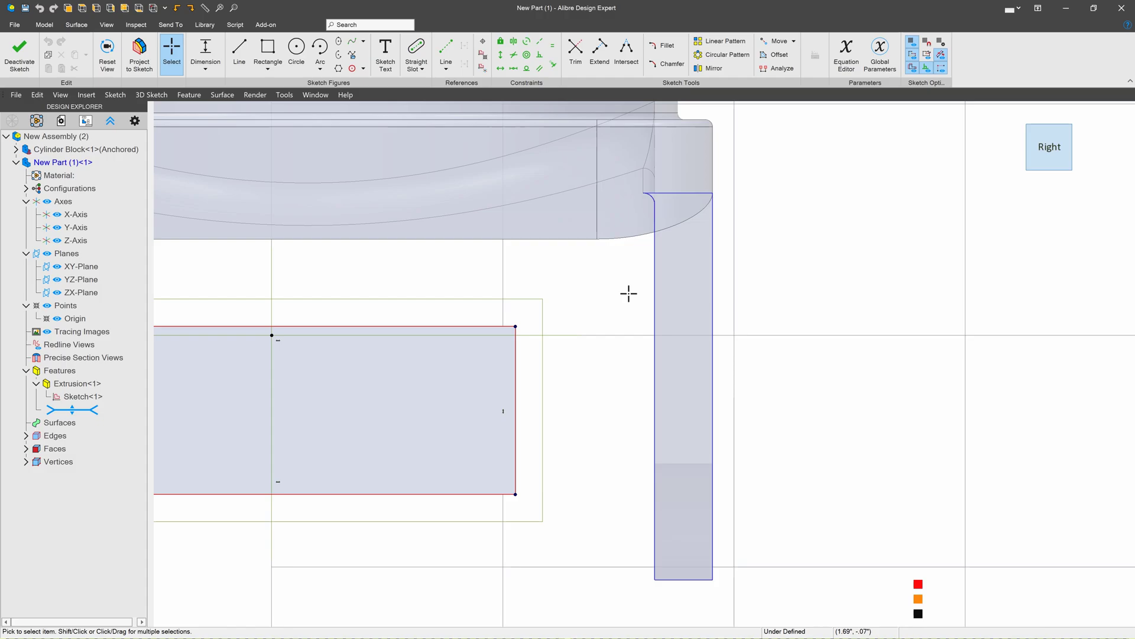
# Make the rectangle's corners and top coincident with the legs and block underside, then exit the sketch.
pyautogui.click(554, 64)
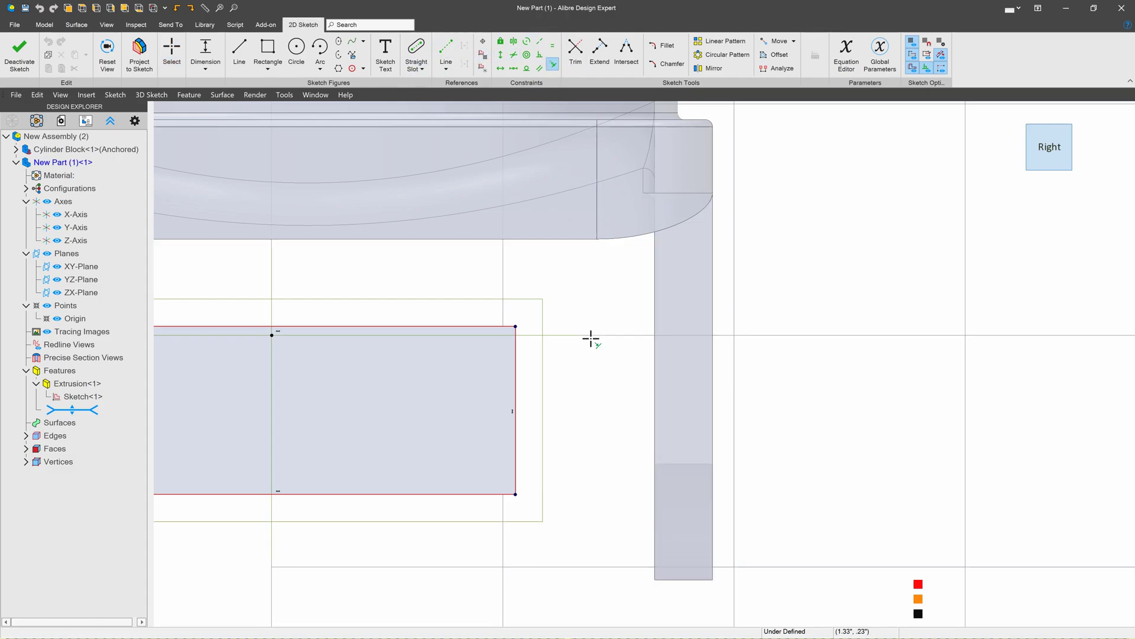
pyautogui.click(515, 494)
pyautogui.click(654, 531)
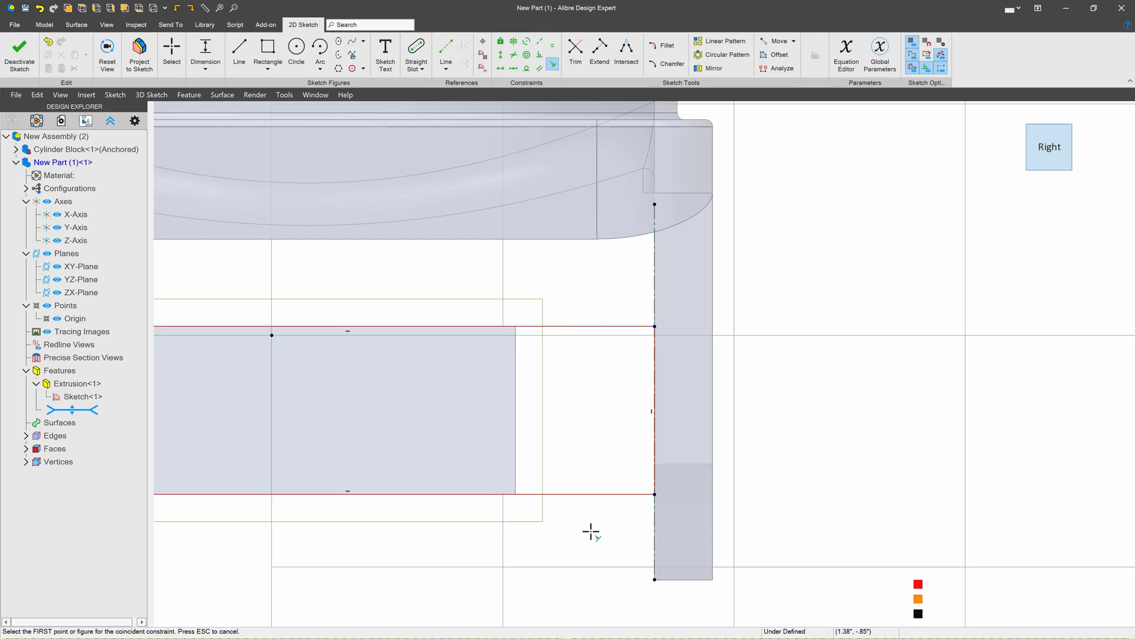
pyautogui.scroll(-4, 591, 531)
pyautogui.scroll(1, 587, 436)
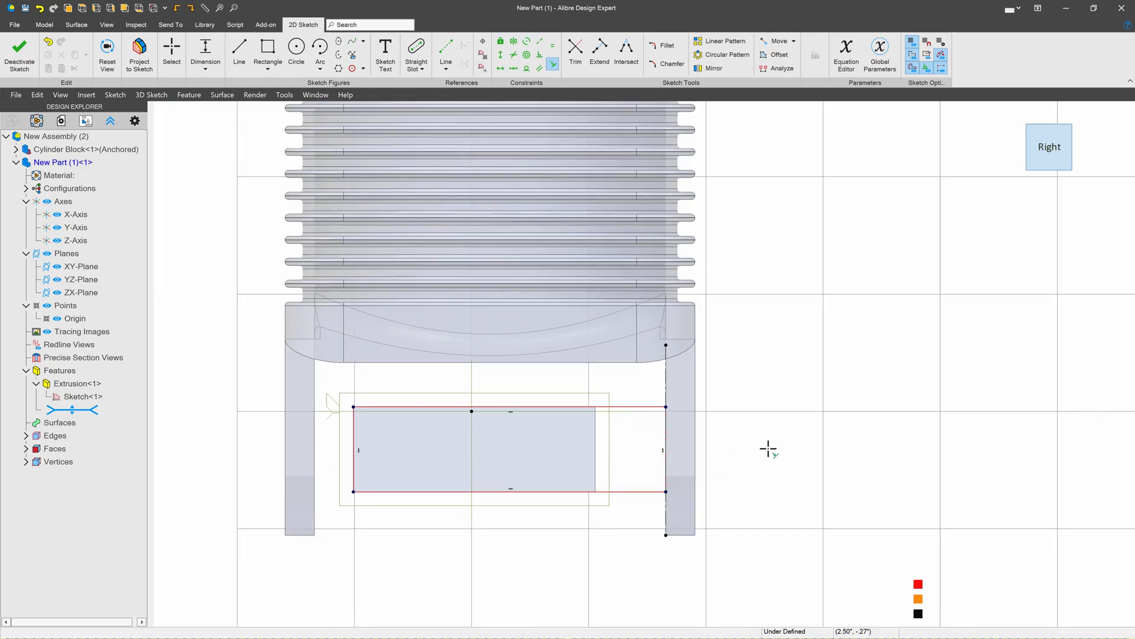
pyautogui.click(353, 407)
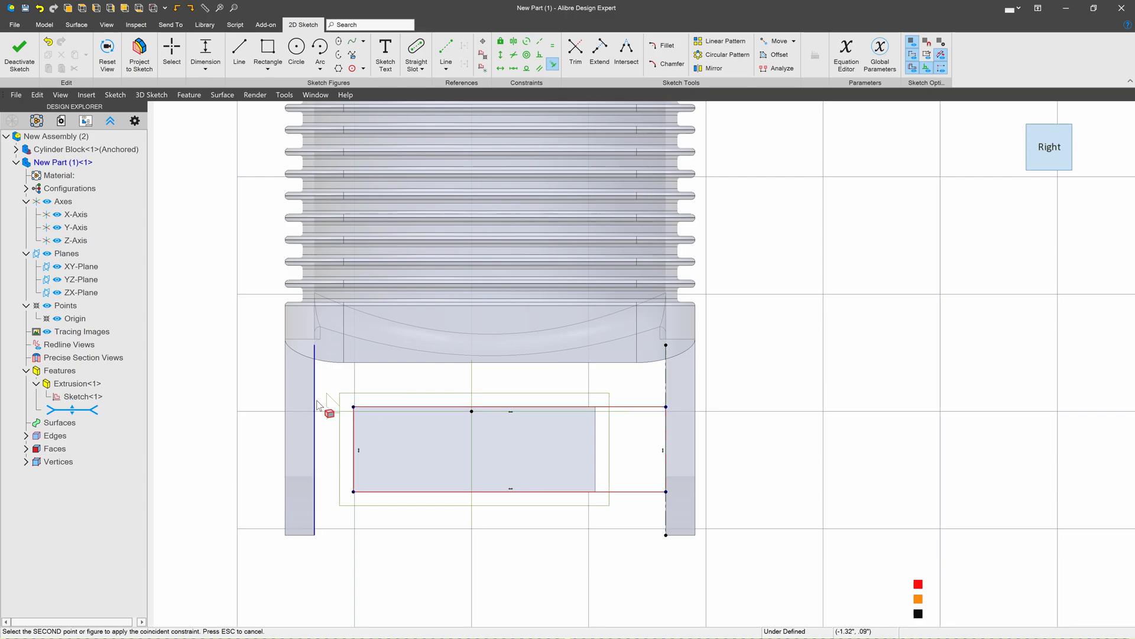
pyautogui.click(314, 406)
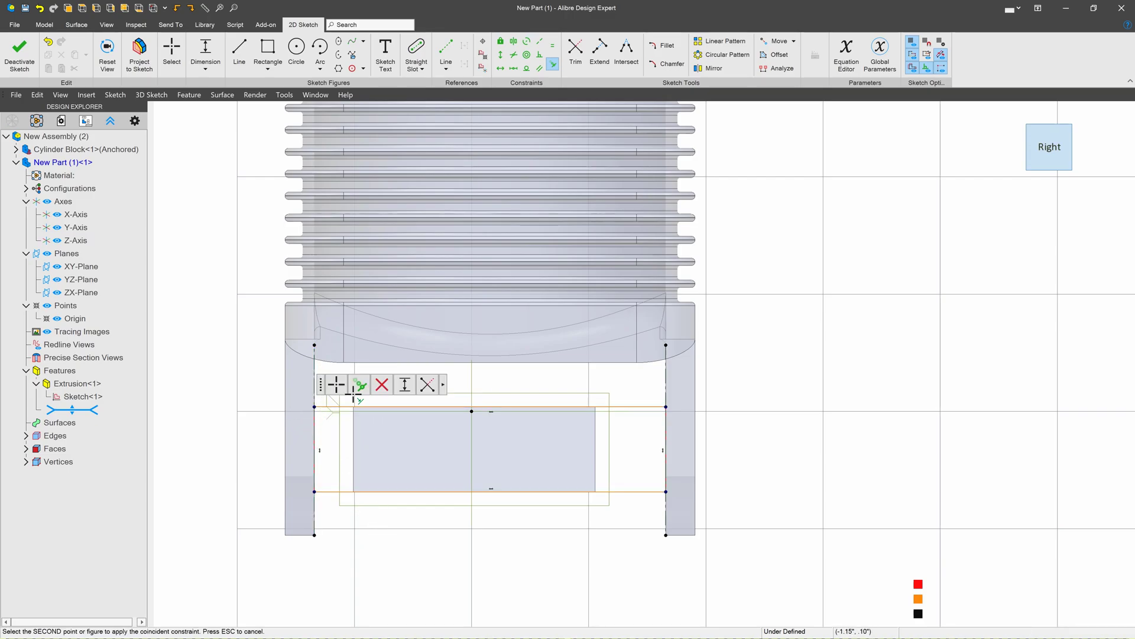
pyautogui.click(361, 362)
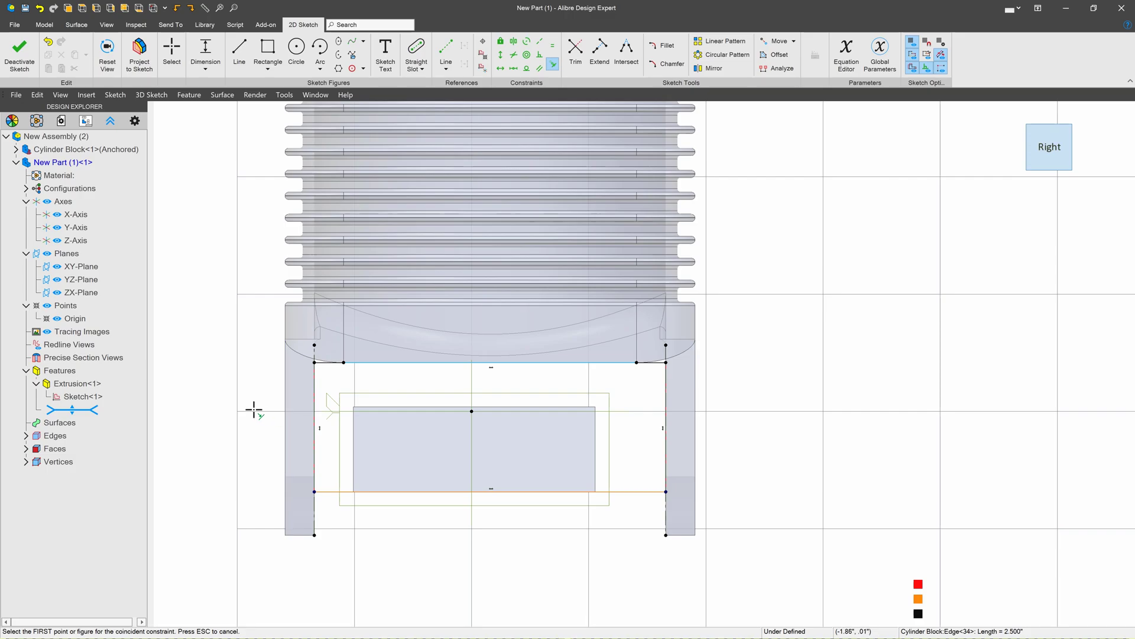
pyautogui.click(665, 490)
pyautogui.click(665, 534)
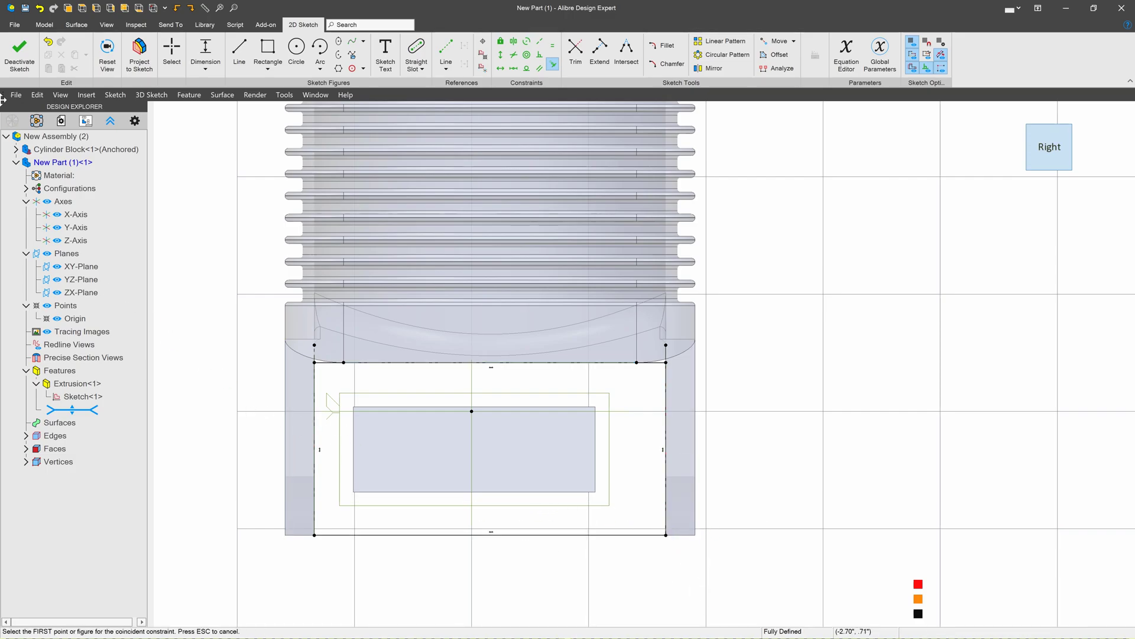
pyautogui.click(19, 55)
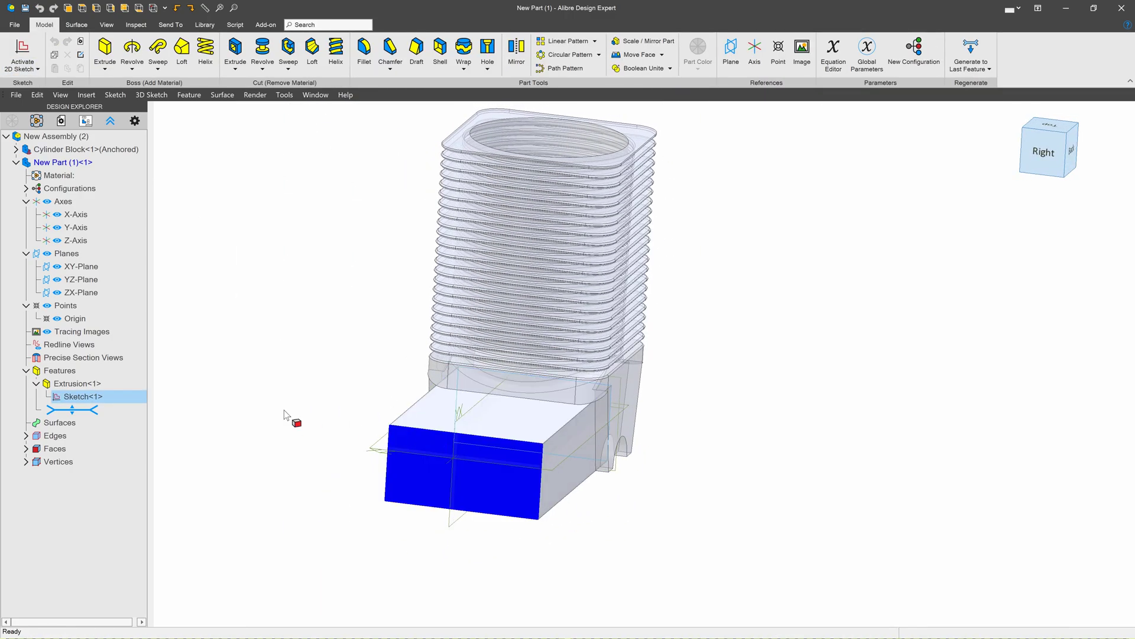
# Return to editing New Assembly (2), with the enlarged block beneath the cylinder block.
pyautogui.rightClick(86, 140)
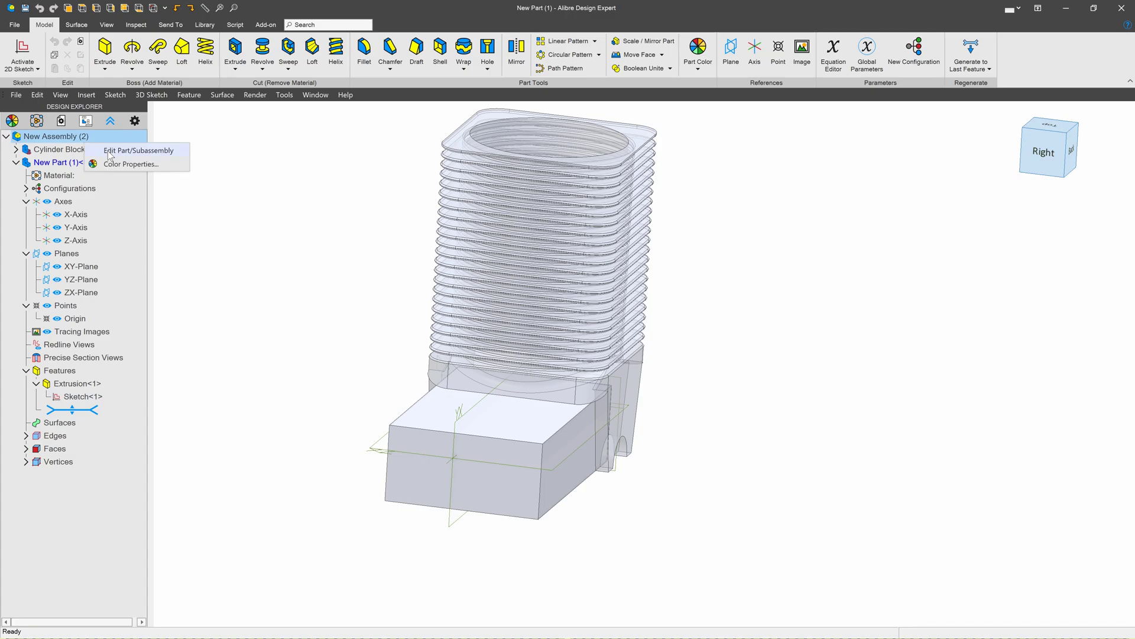
pyautogui.click(110, 152)
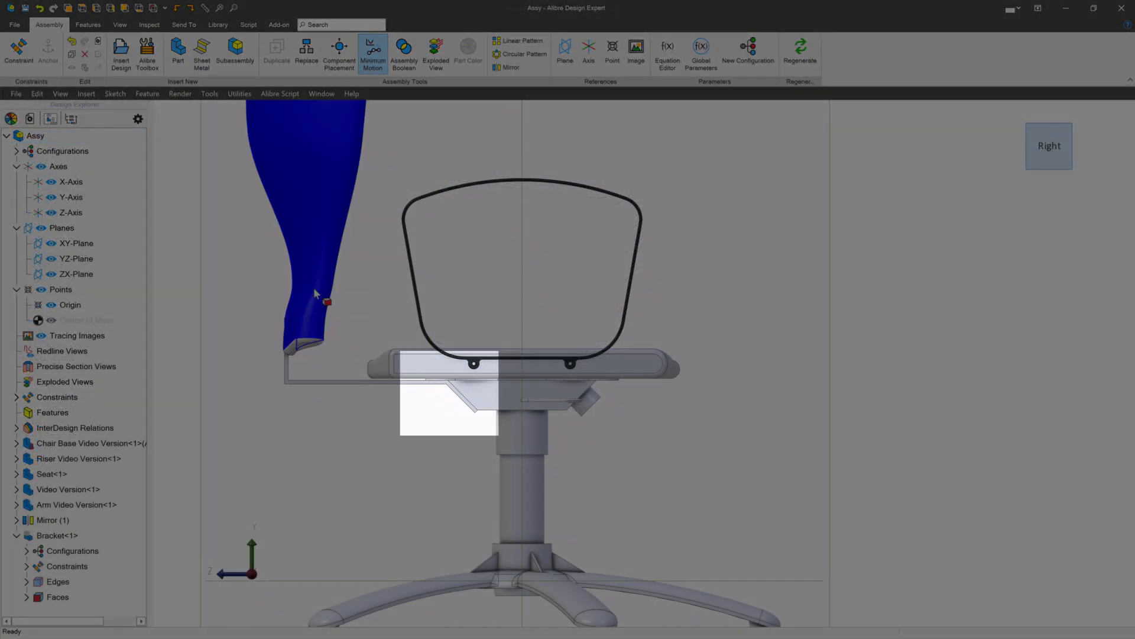
pyautogui.moveTo(319, 289); pyautogui.dragTo(385, 332)
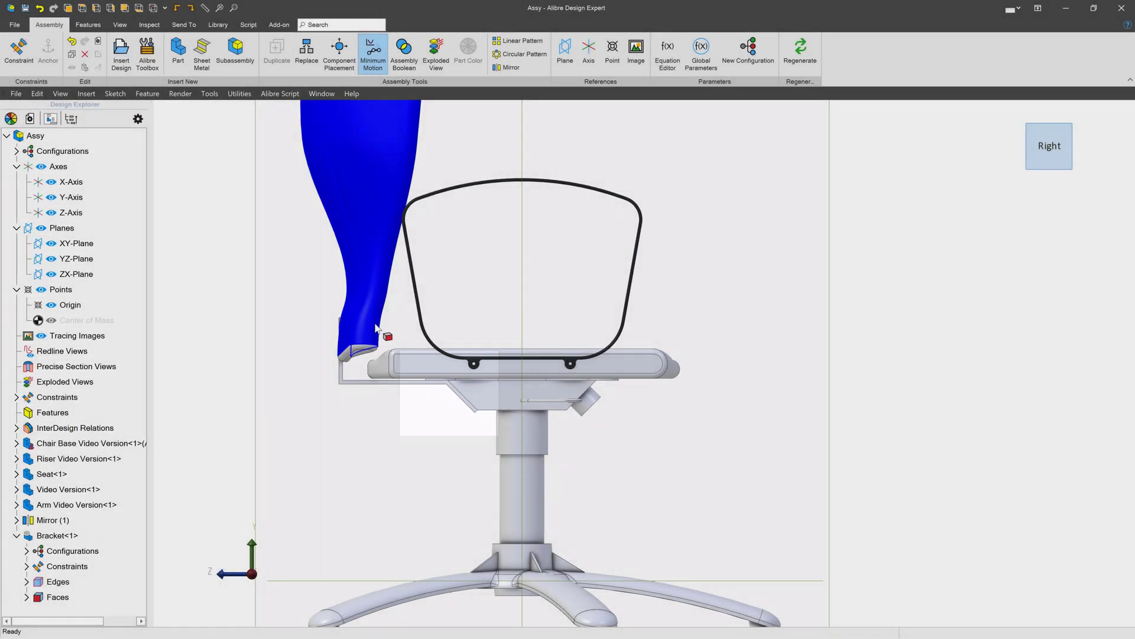
pyautogui.scroll(2, 367, 386)
pyautogui.scroll(3, 367, 385)
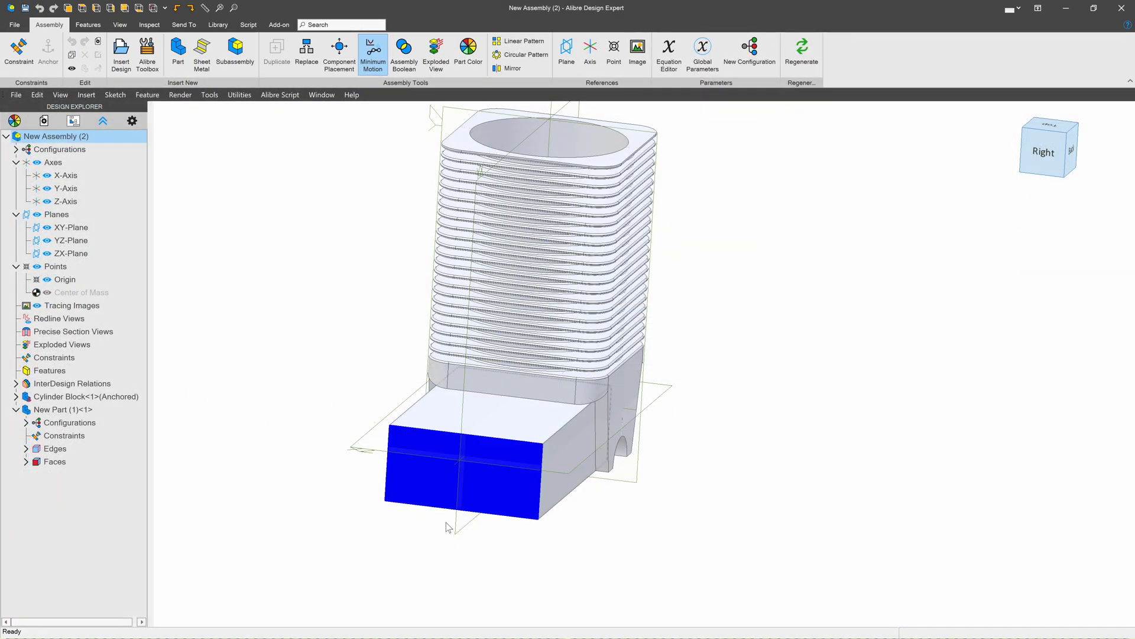
# Delete the New Part (1) block, add subassembly New Assembly (3), and start inserting part files.
pyautogui.rightClick(59, 409)
pyautogui.click(89, 308)
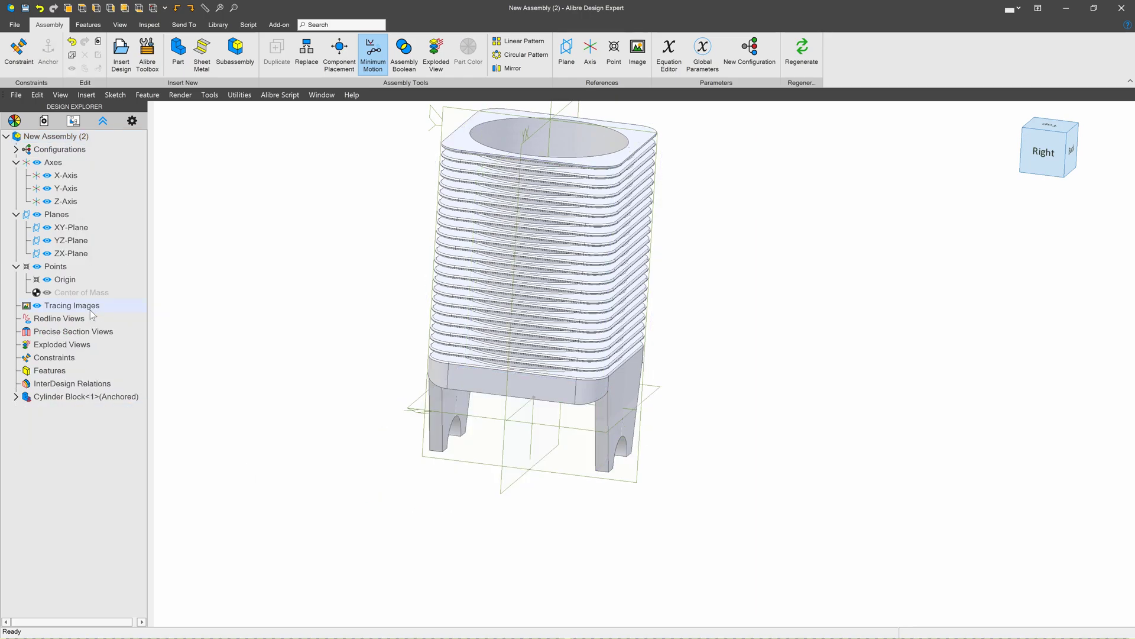
pyautogui.click(236, 50)
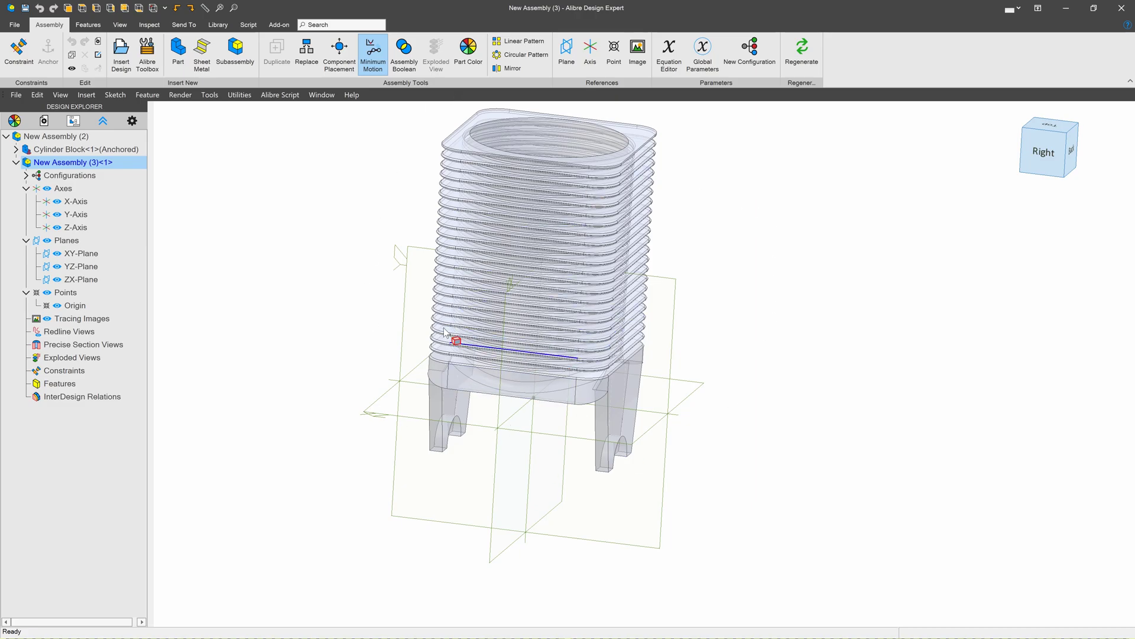
pyautogui.click(121, 52)
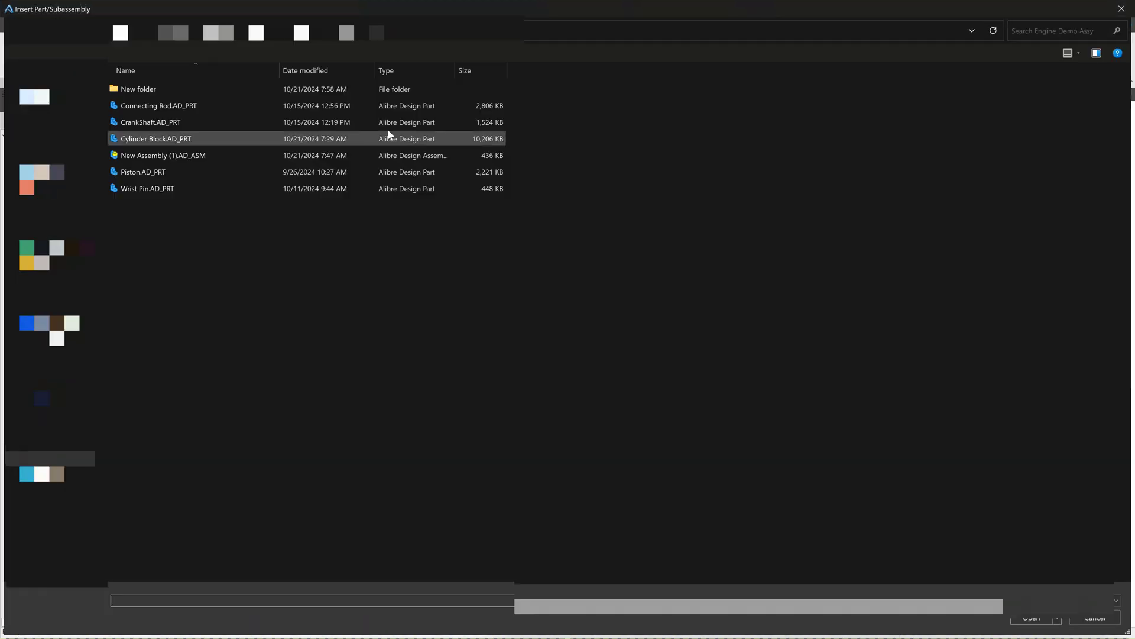
# Insert Connecting Rod, CrankShaft, Piston and Wrist Pin into the subassembly.
pyautogui.click(148, 106)
pyautogui.keyDown('ctrl'); pyautogui.click(151, 121); pyautogui.keyUp('ctrl')
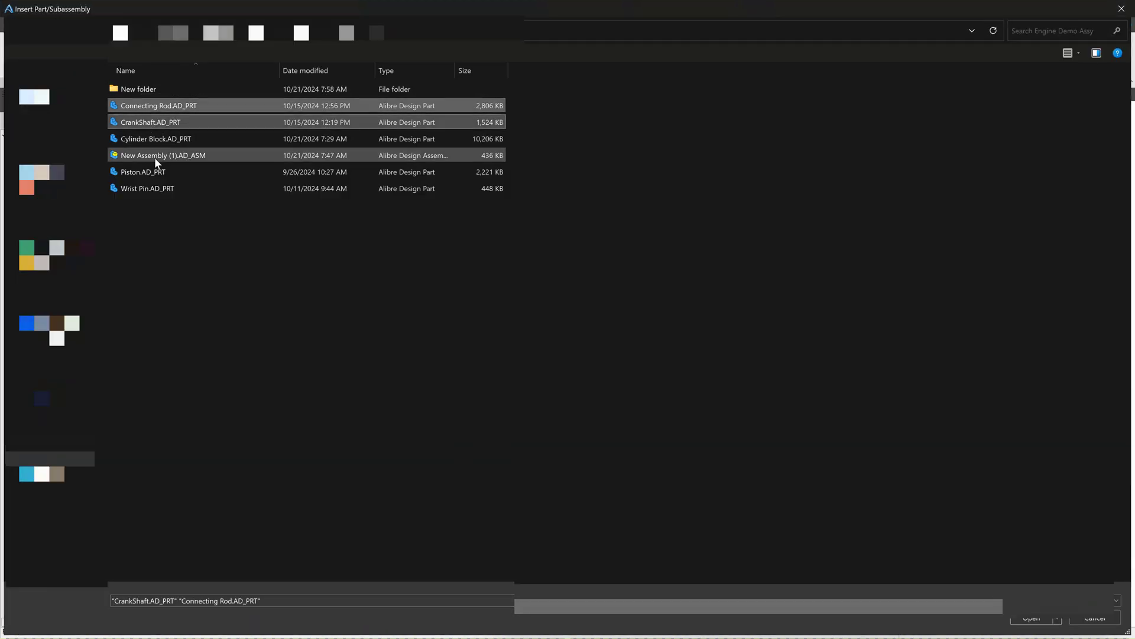
pyautogui.keyDown('ctrl'); pyautogui.click(145, 172); pyautogui.keyUp('ctrl')
pyautogui.keyDown('ctrl'); pyautogui.click(147, 188); pyautogui.keyUp('ctrl')
pyautogui.click(1028, 616)
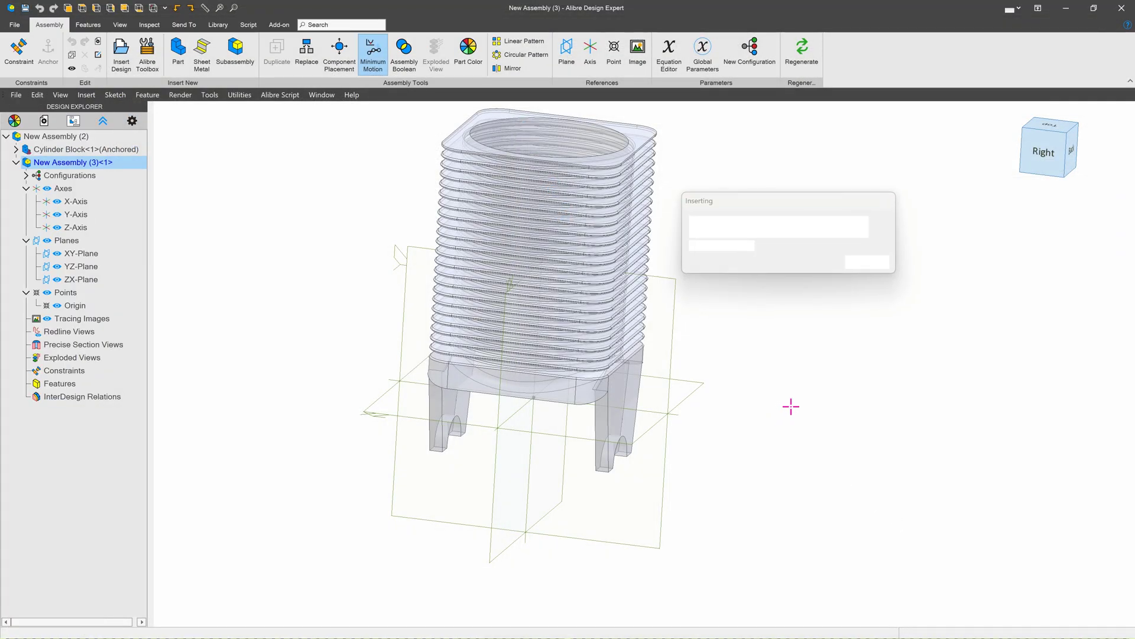
pyautogui.click(833, 328)
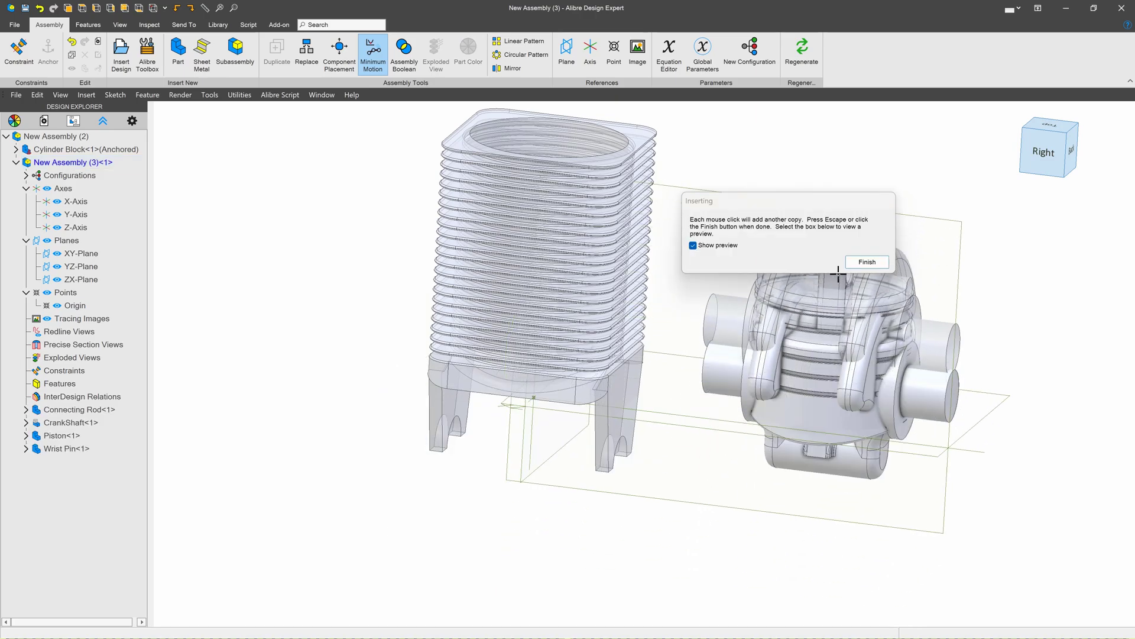
pyautogui.click(867, 261)
# Drag the piston above the crankshaft and pull the wrist pin out to the right.
pyautogui.scroll(-3, 598, 444)
pyautogui.scroll(3, 598, 445)
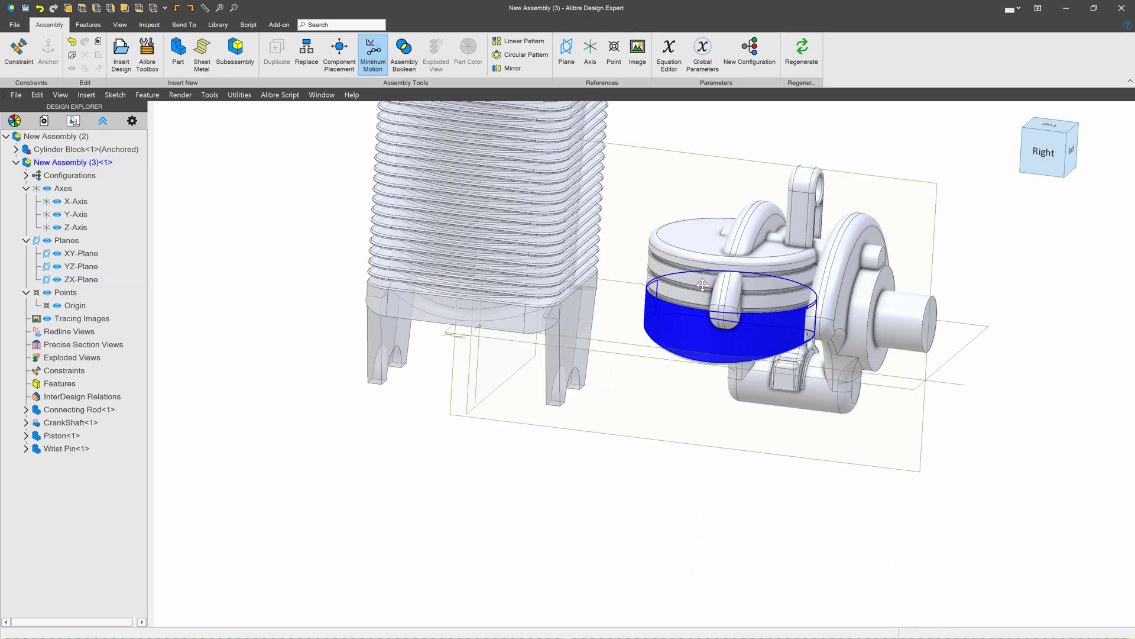
pyautogui.moveTo(787, 254); pyautogui.dragTo(828, 171)
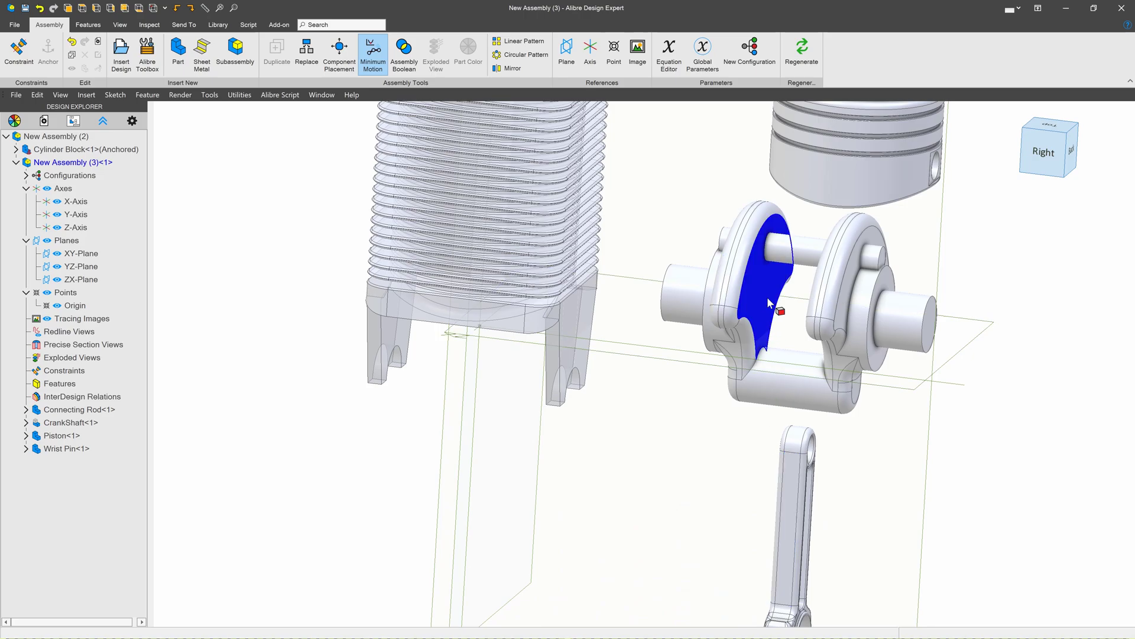
pyautogui.moveTo(818, 261); pyautogui.dragTo(1023, 263)
pyautogui.scroll(-5, 480, 336)
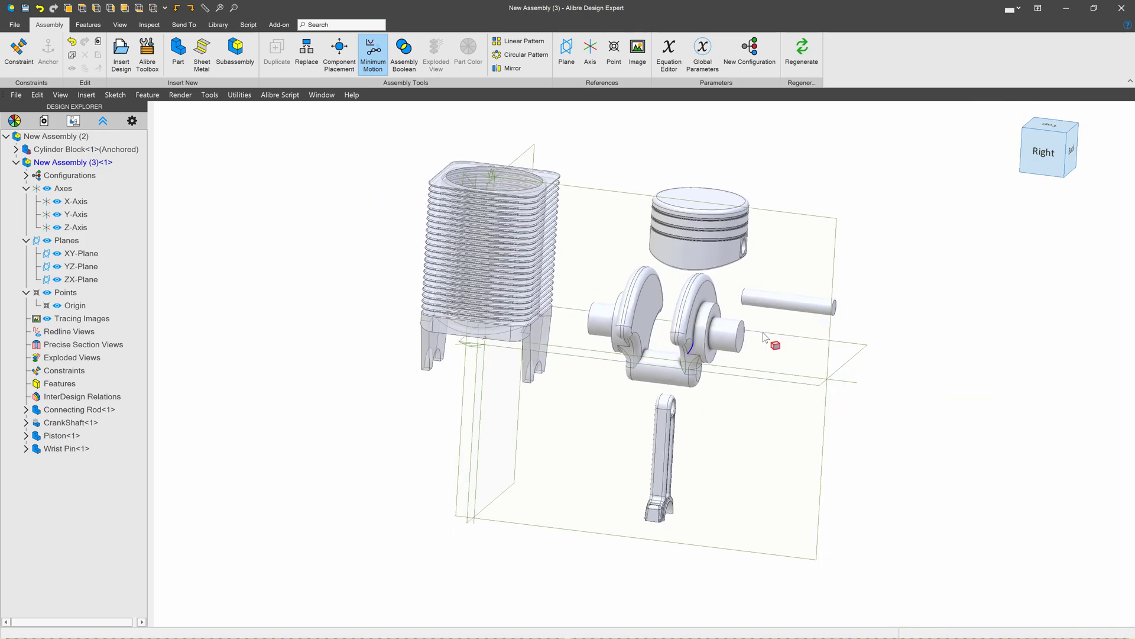
# Constrain the piston's pin hole coaxial with the wrist pin.
pyautogui.click(19, 50)
pyautogui.click(715, 319)
pyautogui.scroll(4, 655, 248)
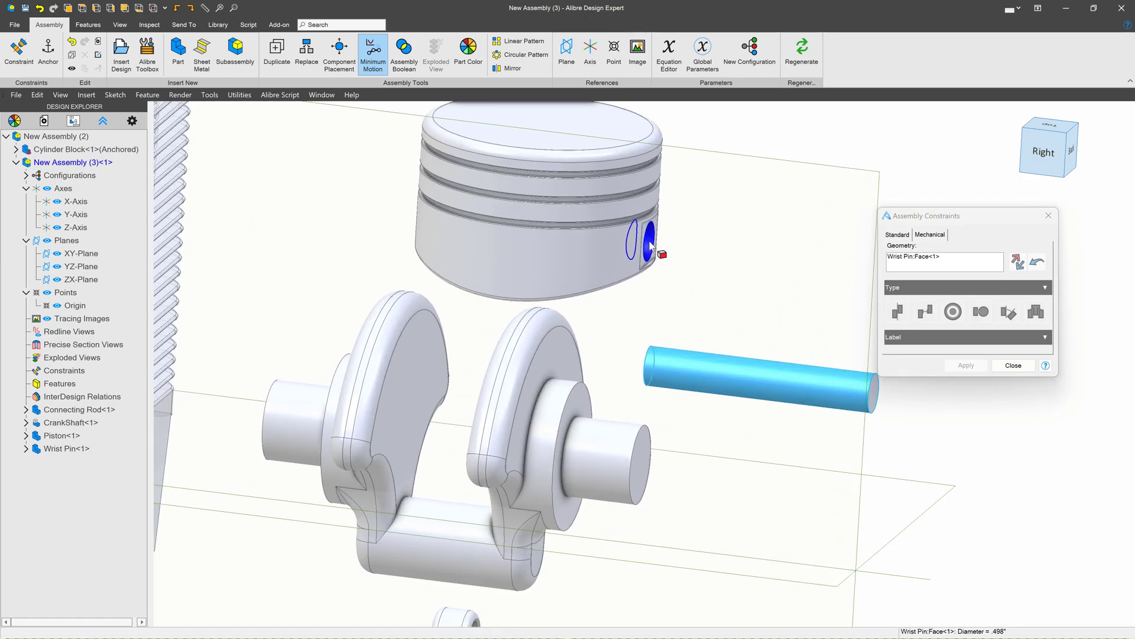
pyautogui.click(650, 246)
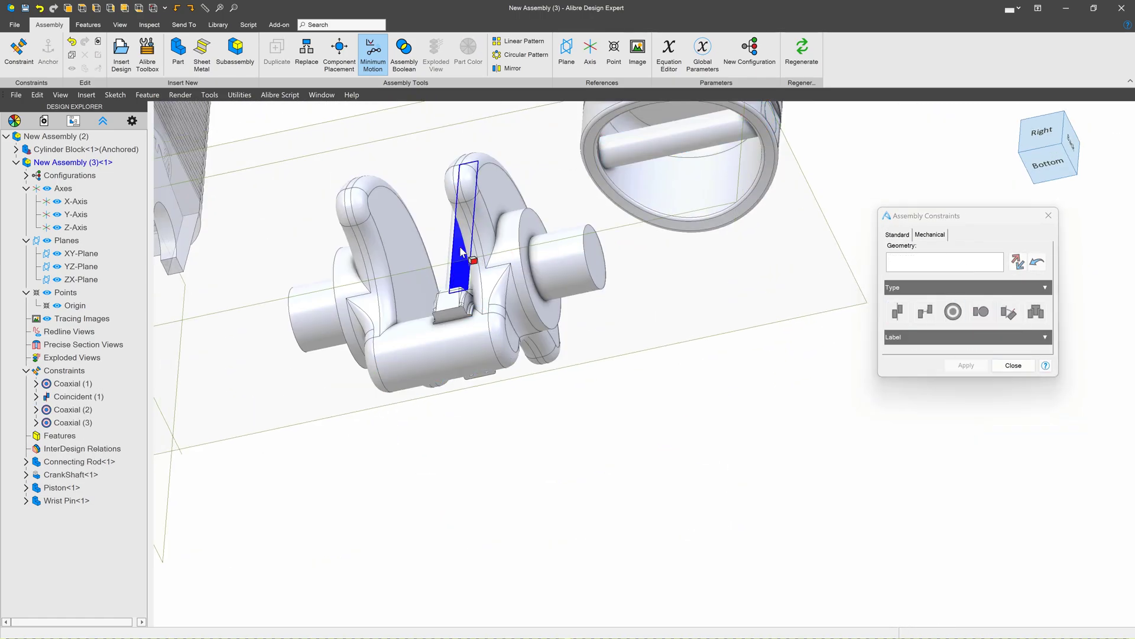
pyautogui.rightClick(689, 185)
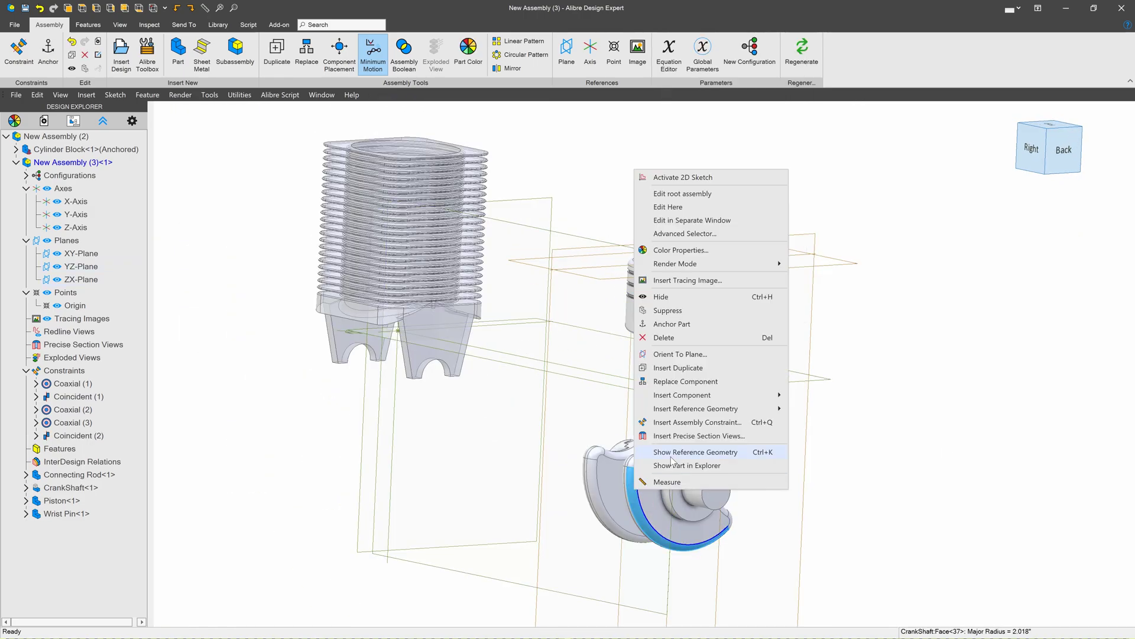
pyautogui.press('Escape')
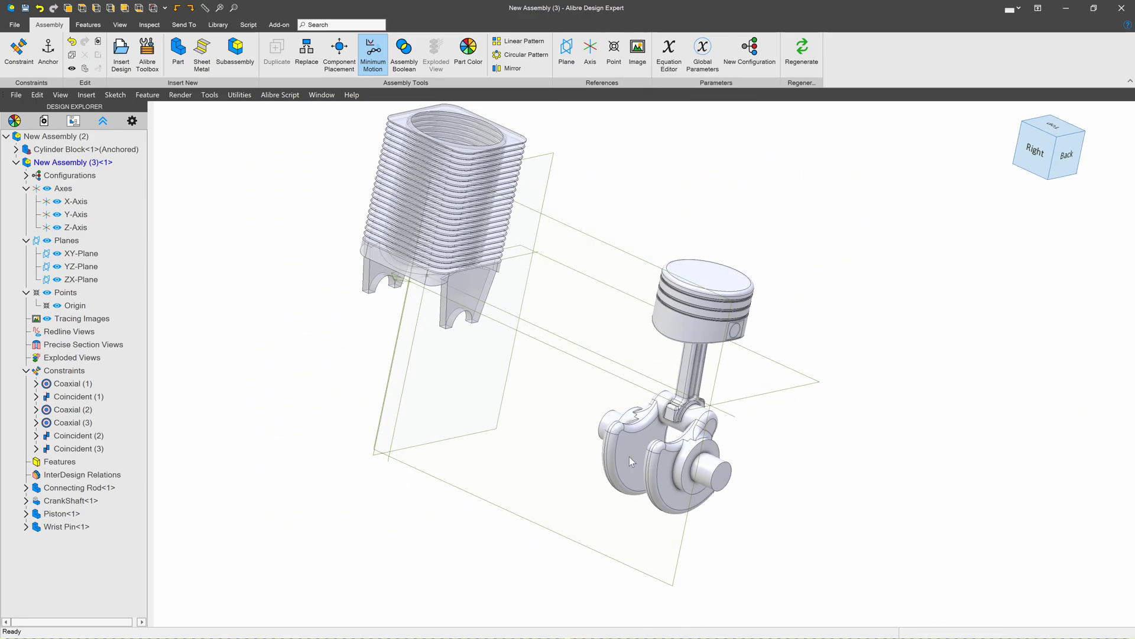
pyautogui.scroll(2, 546, 237)
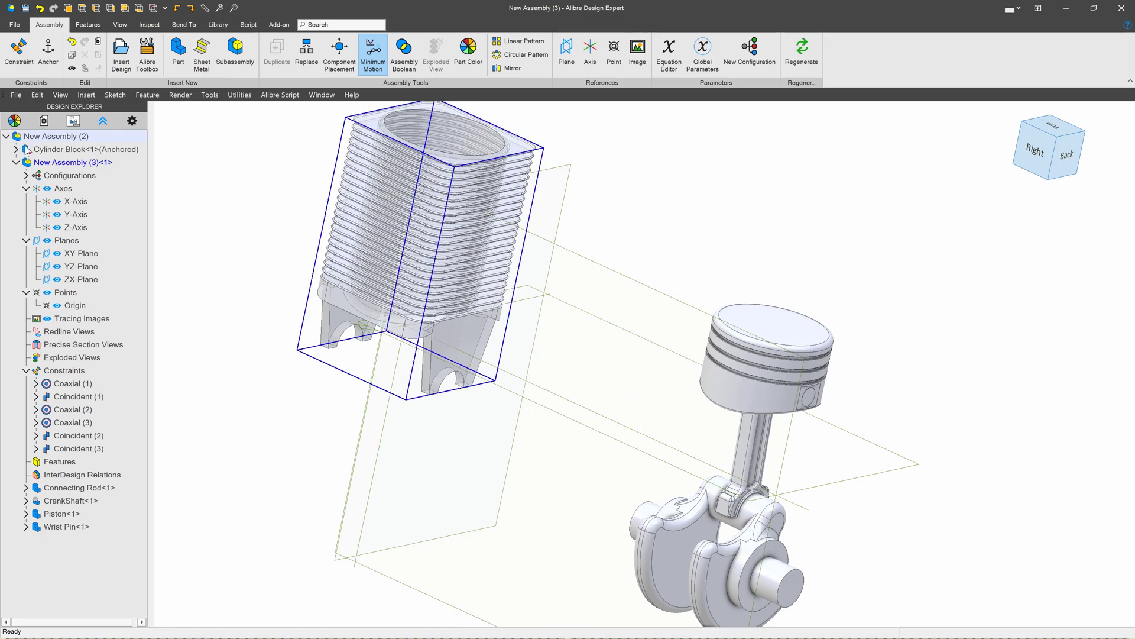
pyautogui.rightClick(54, 136)
# Back in top-level New Assembly (2), shift the piston-crankshaft subassembly up-left.
pyautogui.click(98, 148)
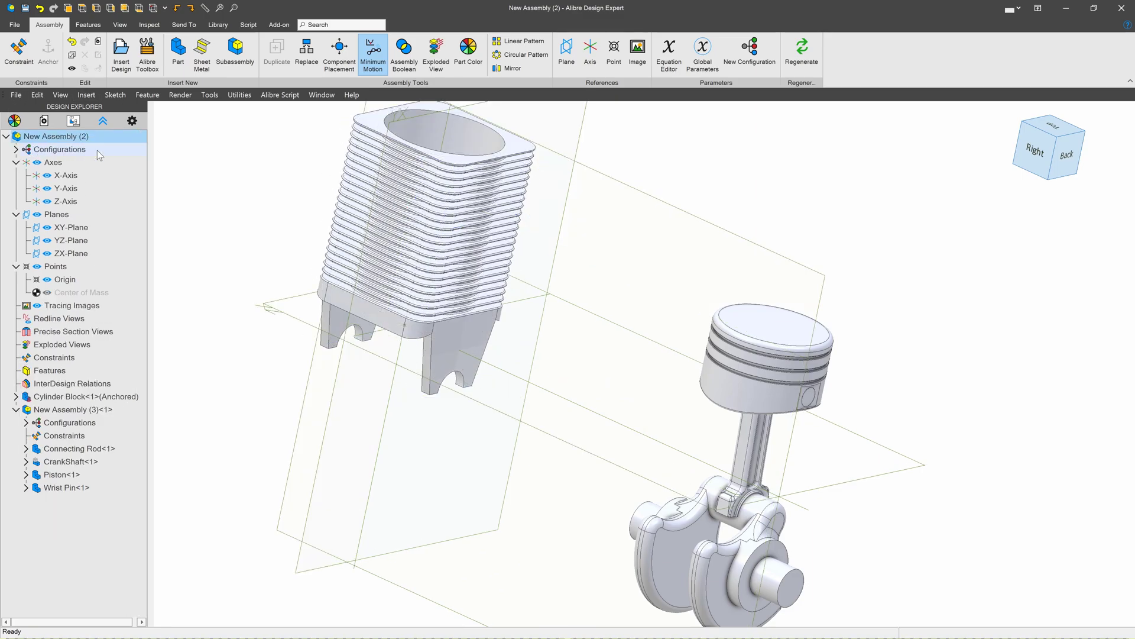
pyautogui.scroll(-2, 655, 375)
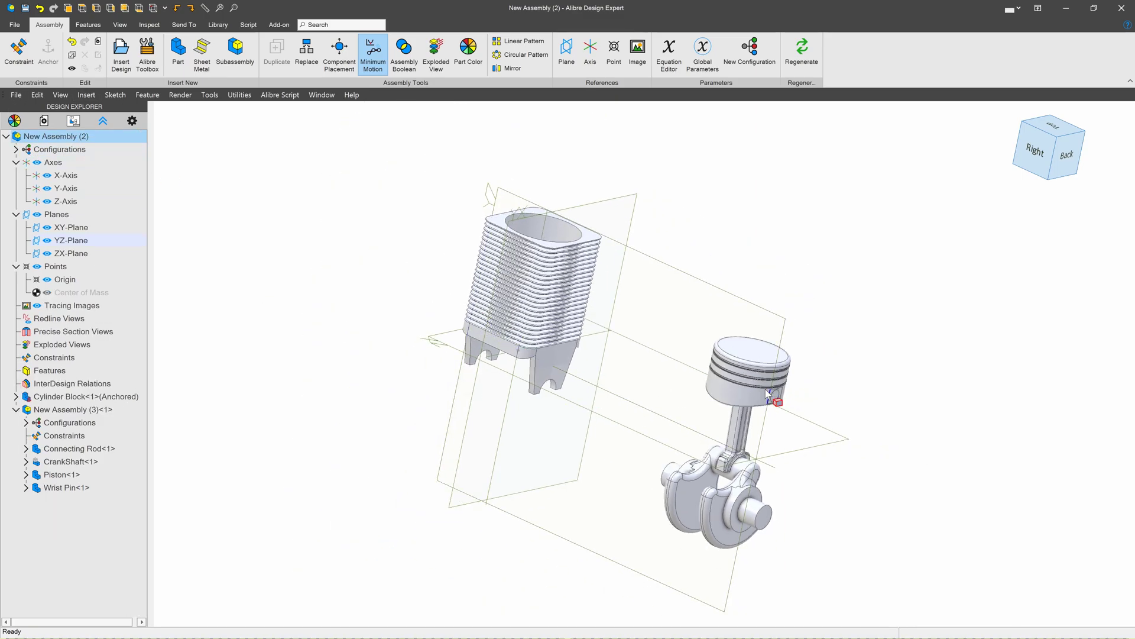
pyautogui.moveTo(641, 419); pyautogui.dragTo(608, 361)
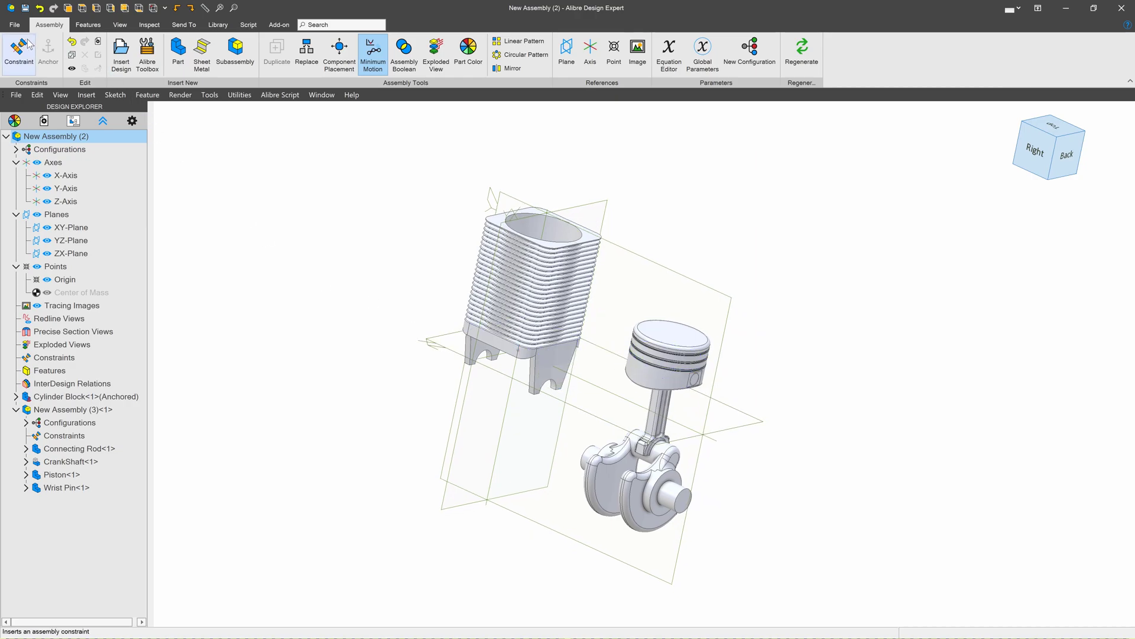
# Make the crankshaft journal coaxial with the cylinder block's crank bore.
pyautogui.click(33, 69)
pyautogui.scroll(4, 594, 458)
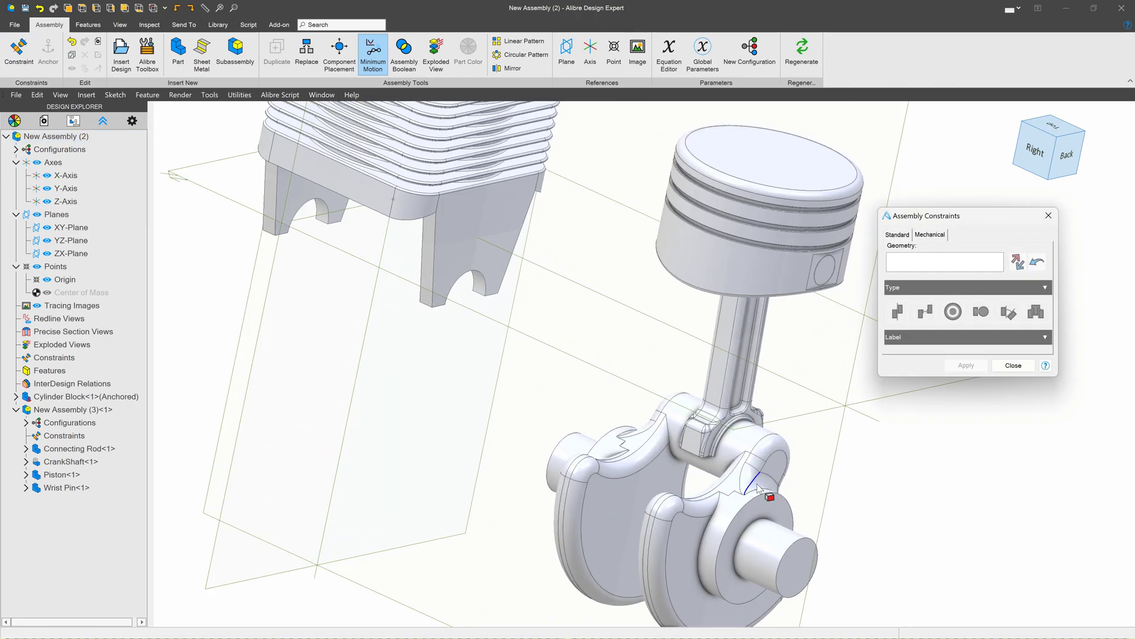
pyautogui.click(776, 556)
pyautogui.rightClick(921, 267)
pyautogui.click(946, 275)
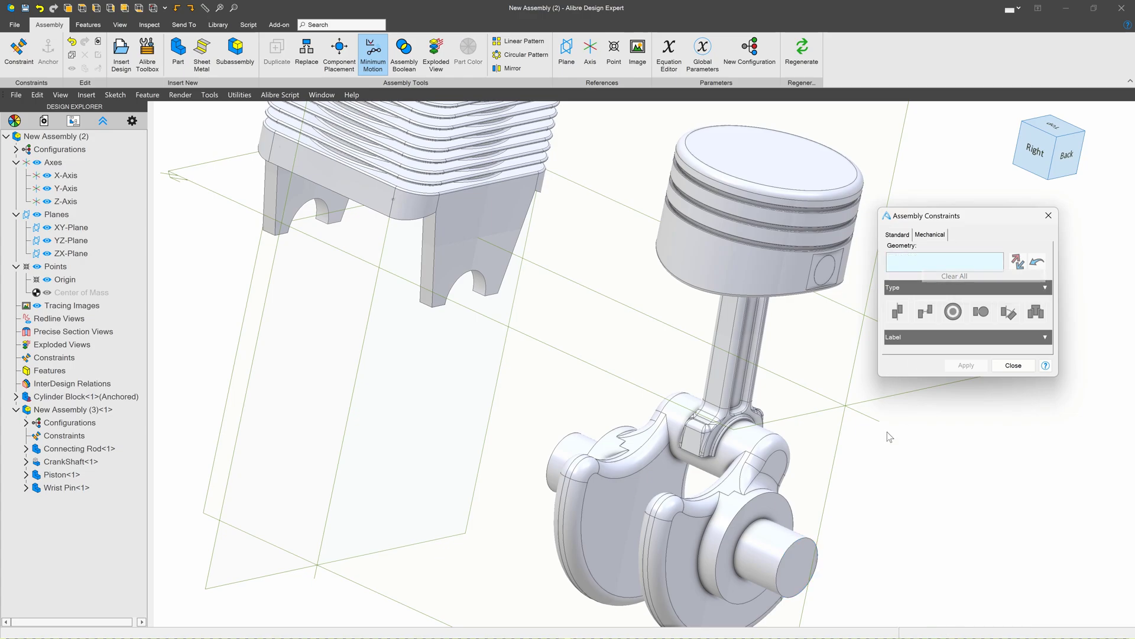
pyautogui.click(754, 563)
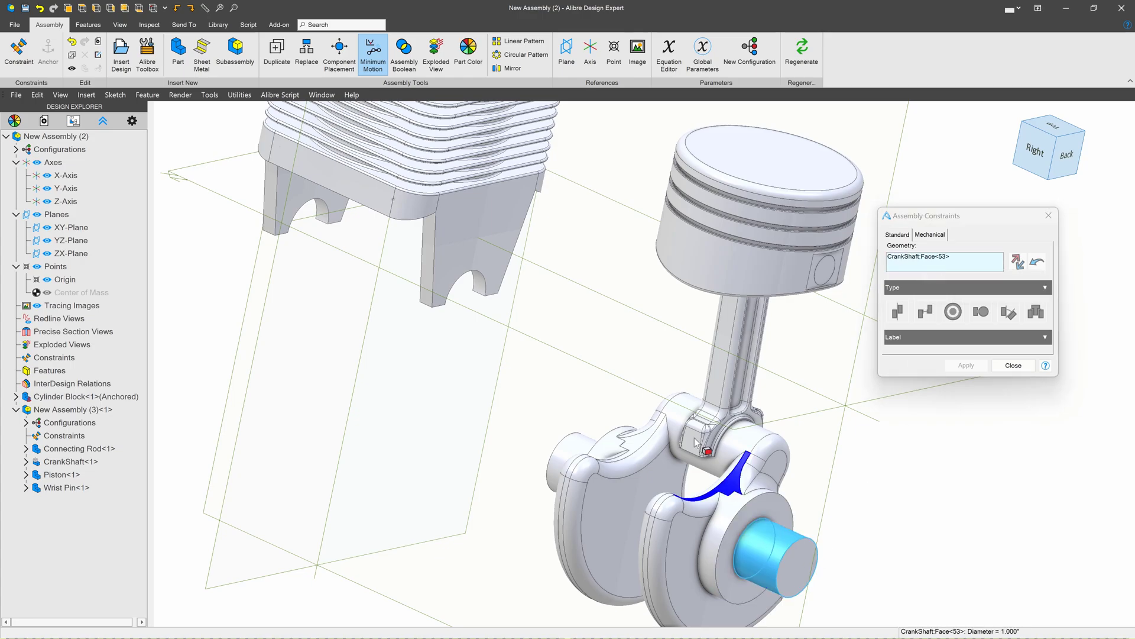
pyautogui.click(479, 288)
pyautogui.scroll(-1, 549, 392)
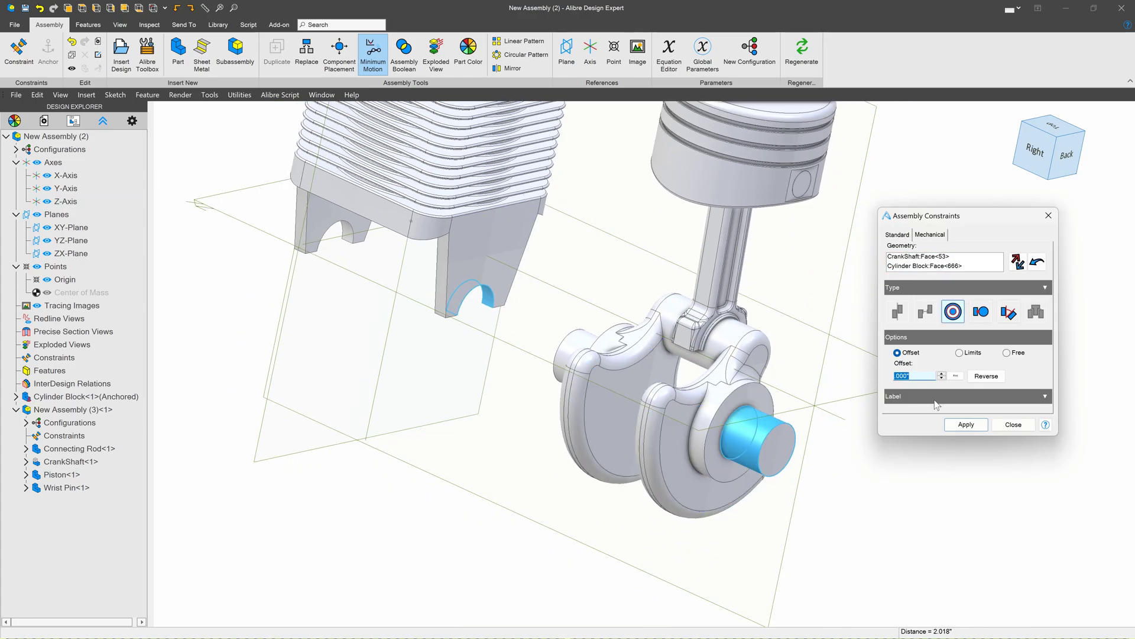
pyautogui.click(965, 425)
pyautogui.scroll(-3, 591, 414)
pyautogui.moveTo(591, 414); pyautogui.dragTo(491, 289, button='middle')
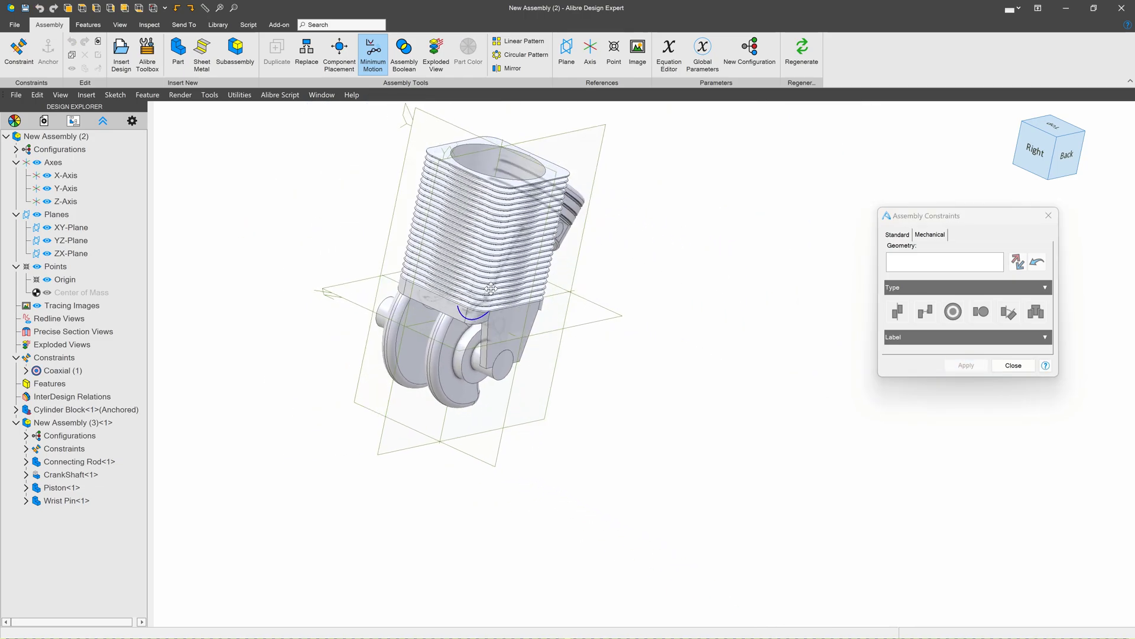
pyautogui.moveTo(490, 289); pyautogui.dragTo(609, 343)
# Pair Piston:Face<3> with the Cylinder Block:Face<656> bore as a concentric constraint, which shows red.
pyautogui.click(662, 278)
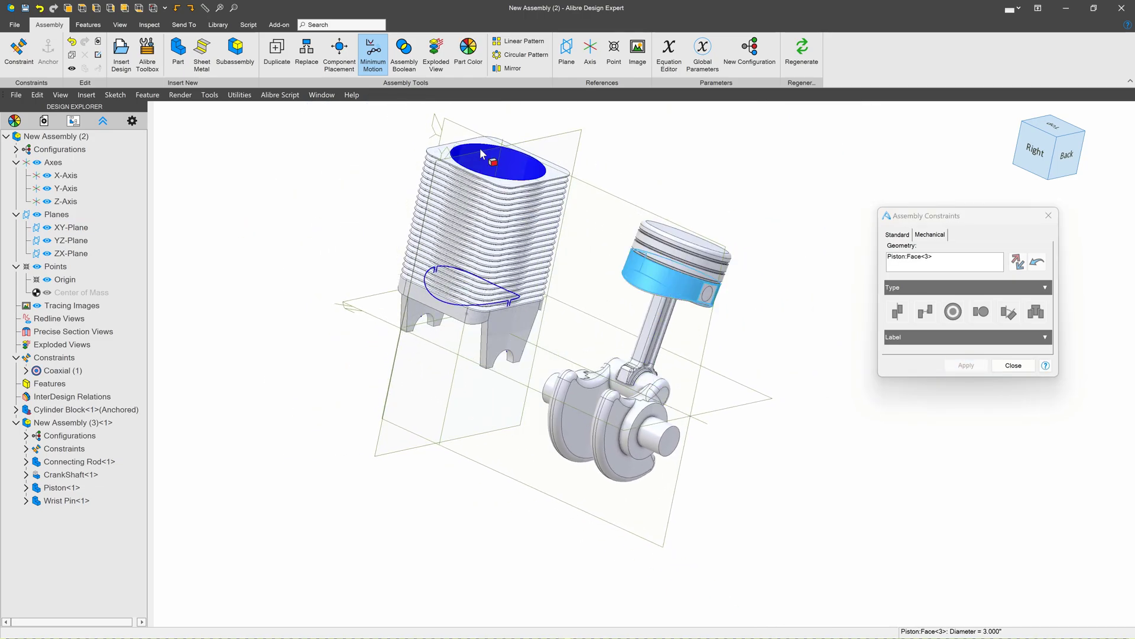
pyautogui.click(480, 167)
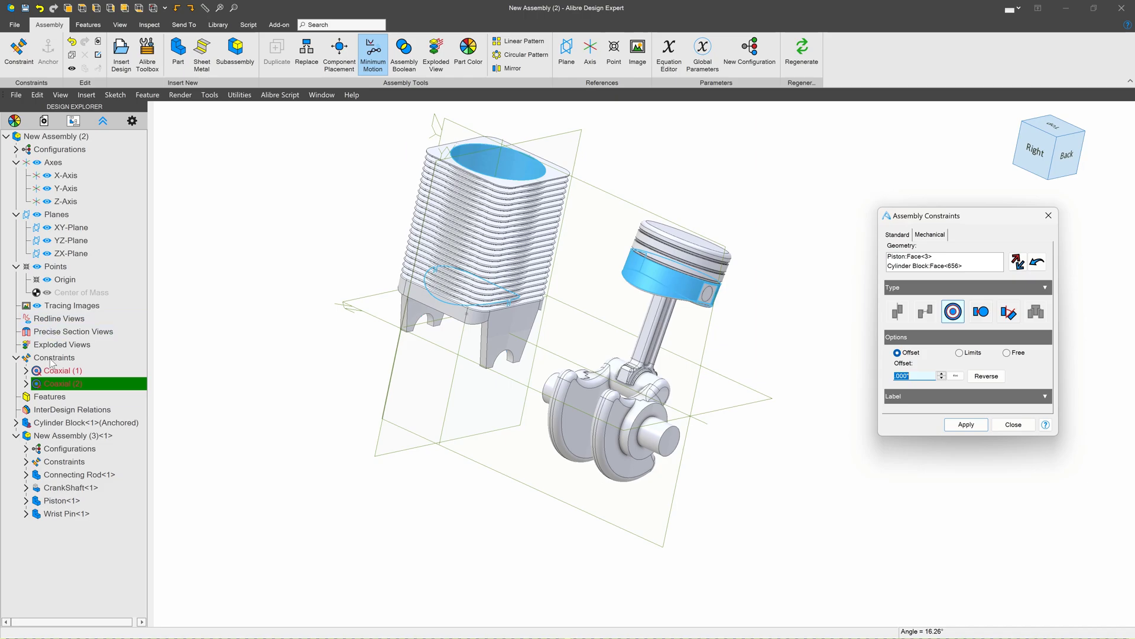
# Make the New Assembly (3) engine subassembly flexible.
pyautogui.rightClick(58, 439)
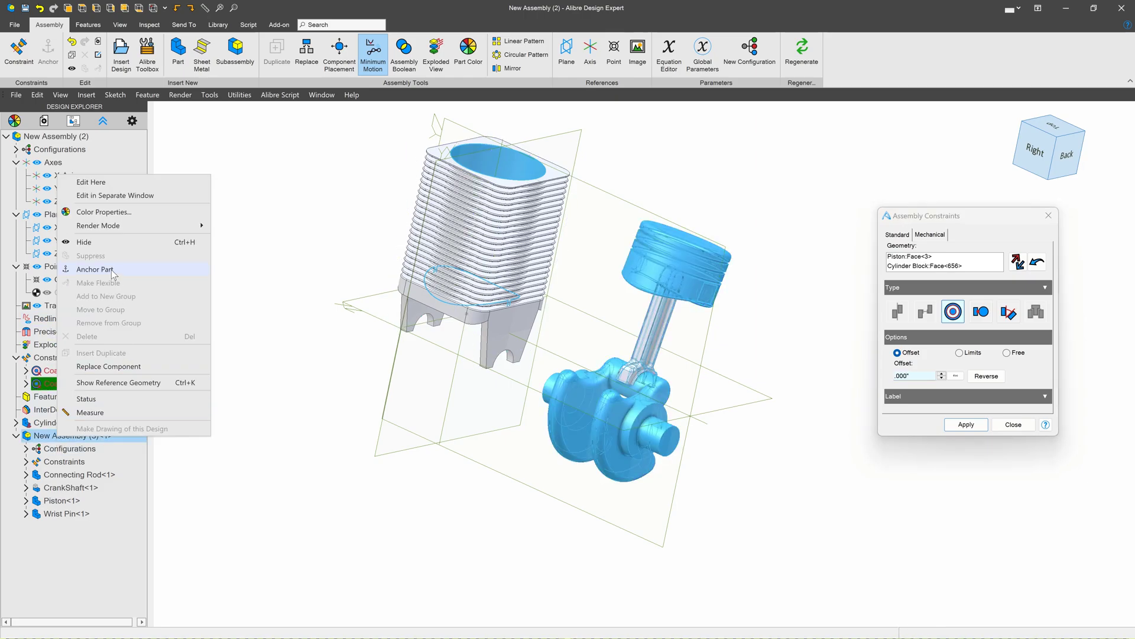
pyautogui.click(411, 410)
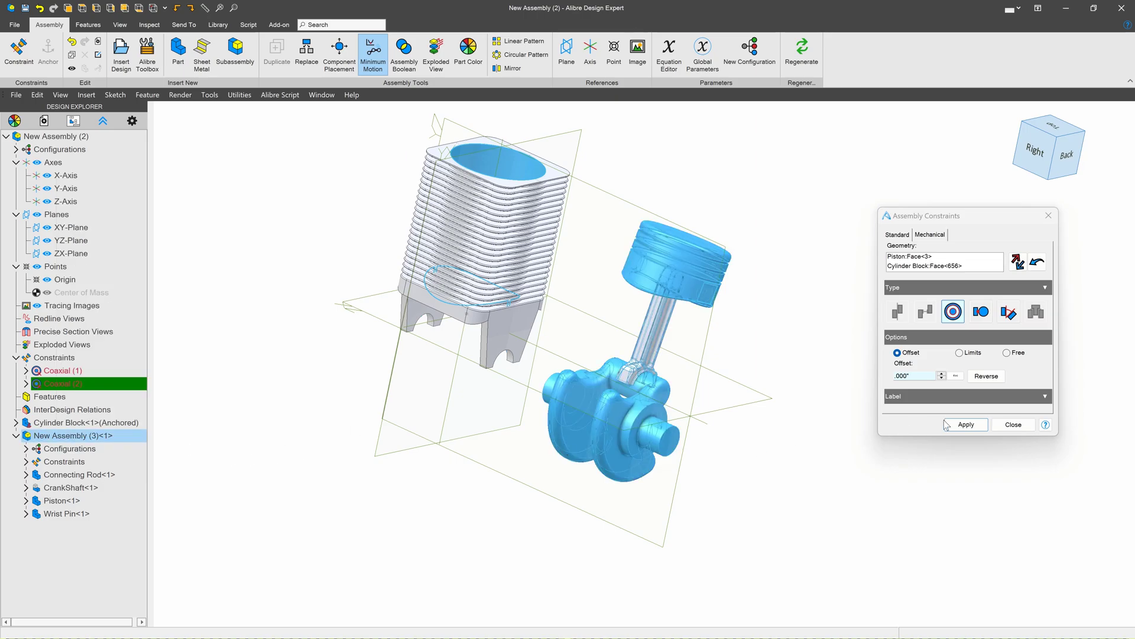
pyautogui.click(1023, 430)
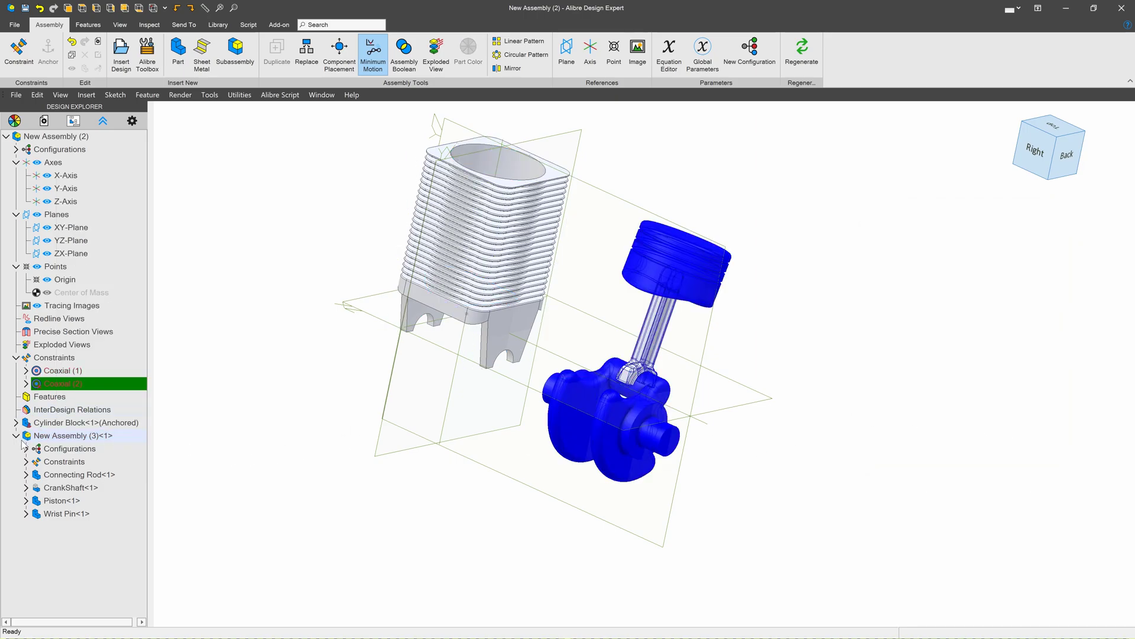
pyautogui.rightClick(46, 441)
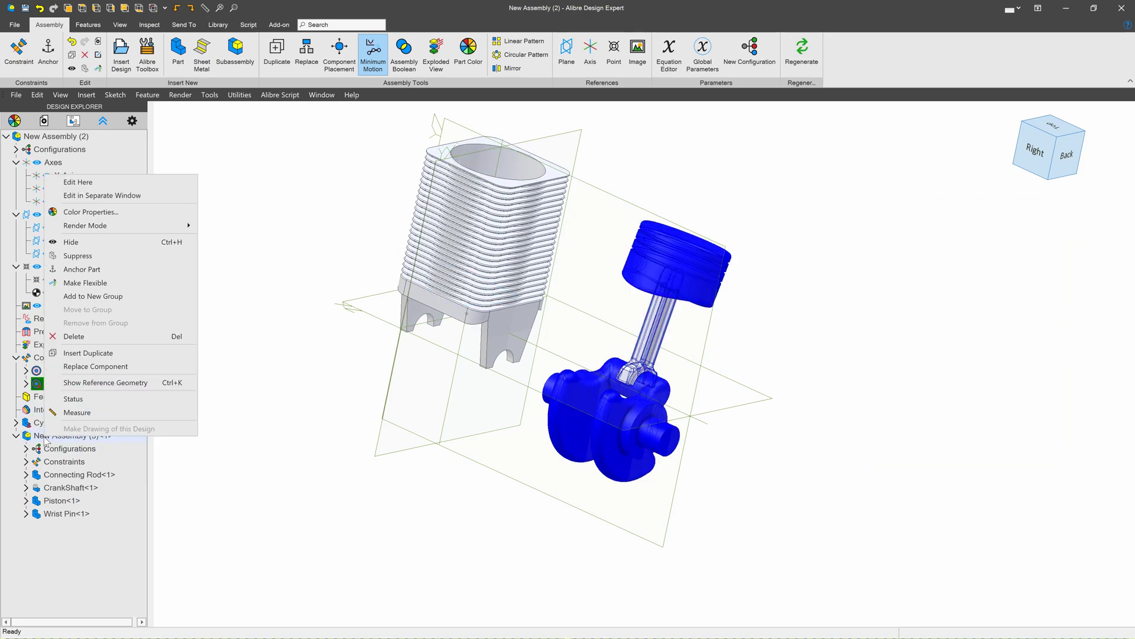
pyautogui.click(98, 283)
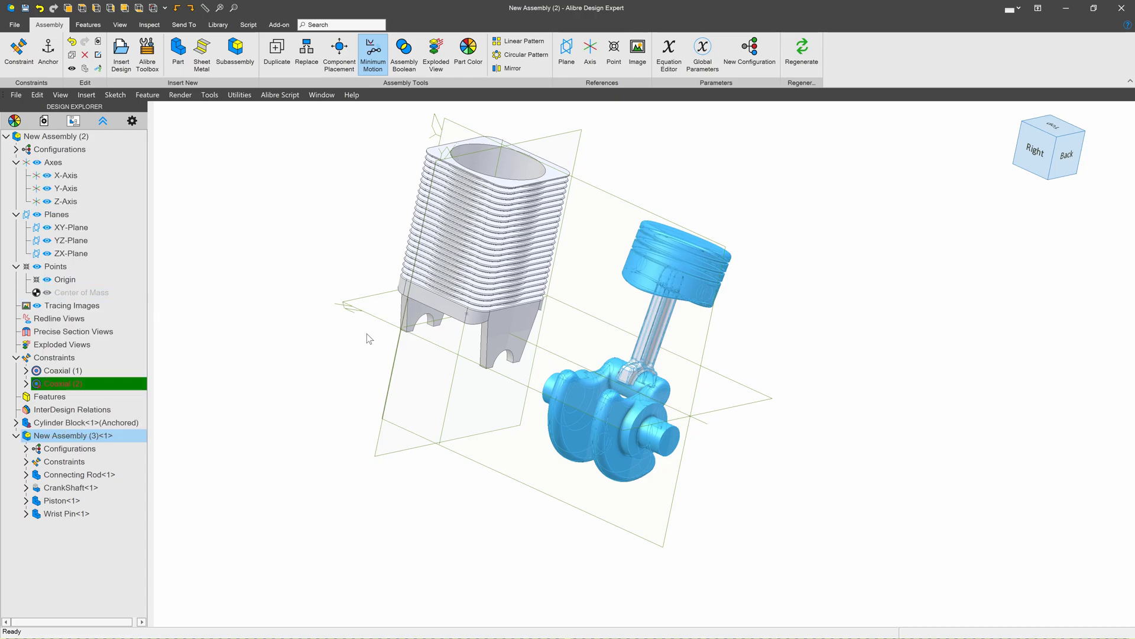
# Apply a coaxial constraint between the piston's cylindrical face and the cylinder bore.
pyautogui.click(26, 48)
pyautogui.click(668, 273)
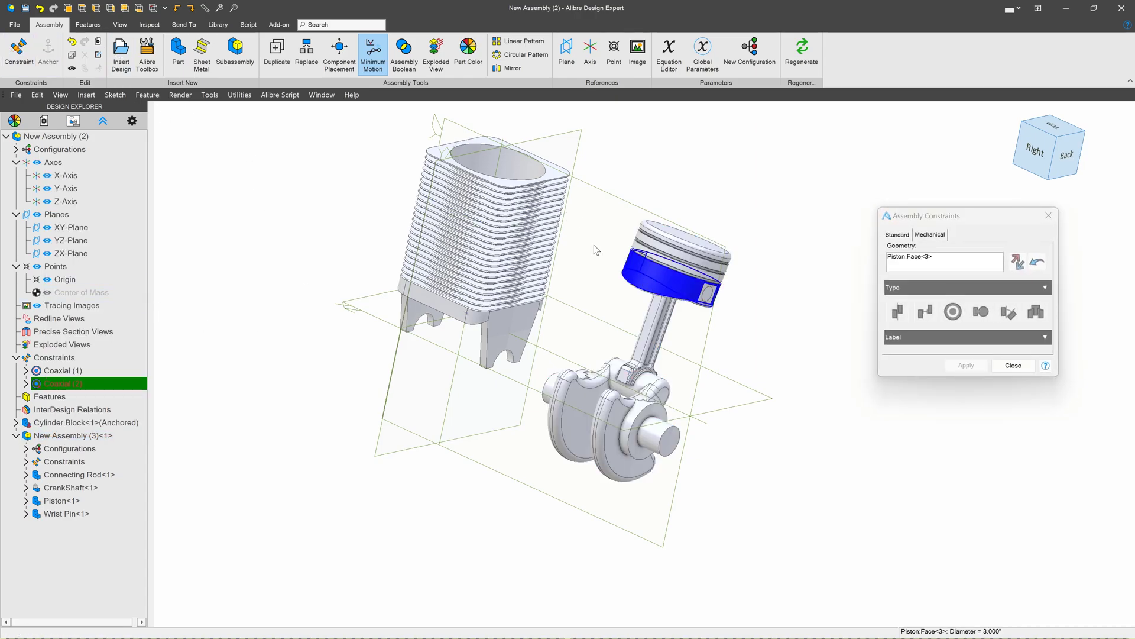
pyautogui.click(489, 164)
pyautogui.click(966, 424)
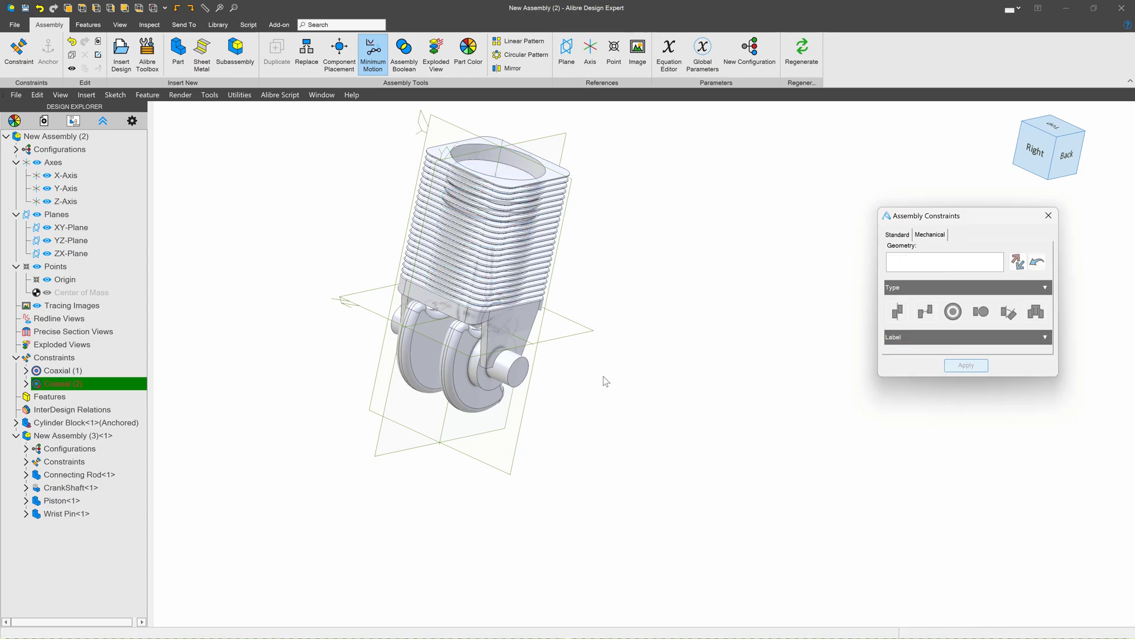
pyautogui.scroll(5, 507, 363)
# Drag the piston rod and crankshaft to test the mechanism, then save the new assemblies.
pyautogui.moveTo(641, 355); pyautogui.dragTo(1050, 495)
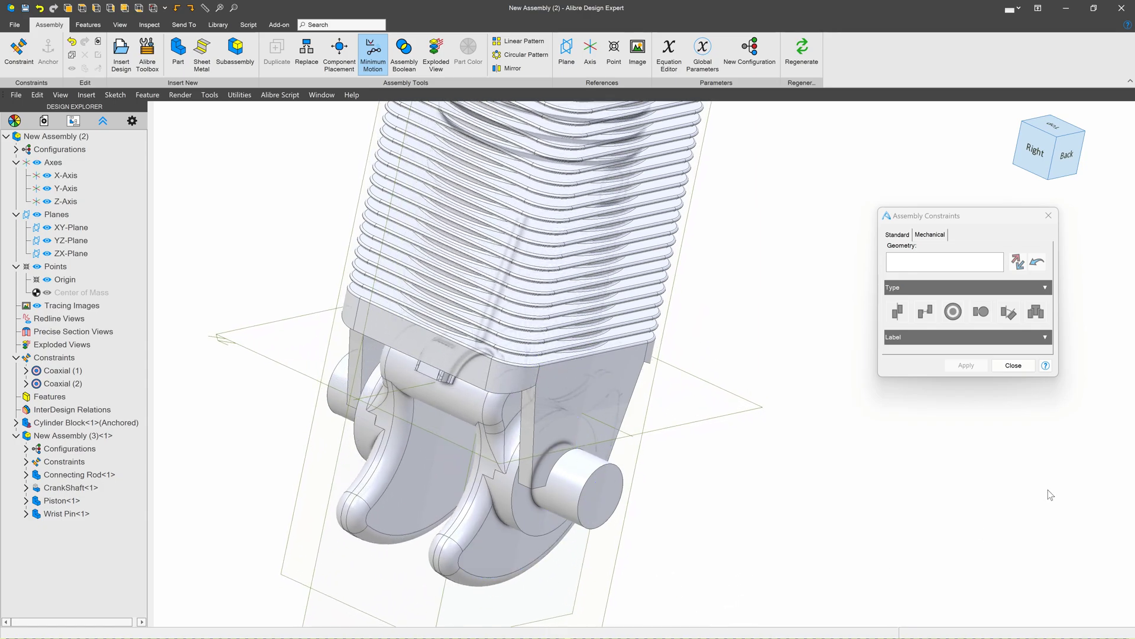
pyautogui.click(1013, 365)
pyautogui.scroll(-5, 706, 425)
pyautogui.moveTo(706, 426); pyautogui.dragTo(645, 497, button='middle')
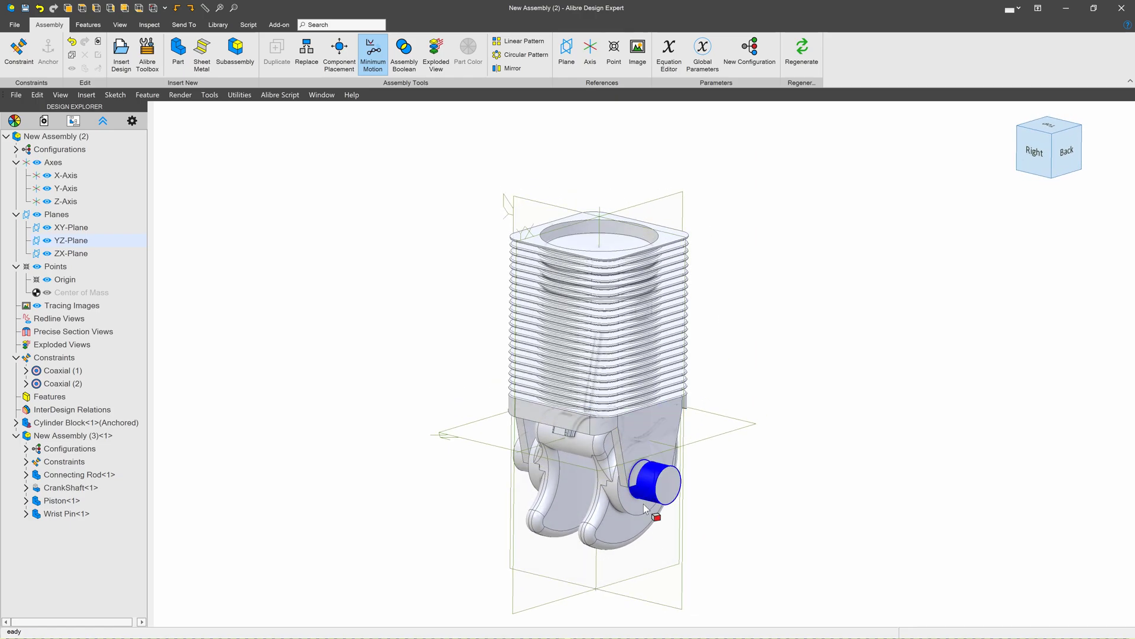
pyautogui.moveTo(622, 533)
pyautogui.mouseDown()
pyautogui.moveTo(750, 448)
pyautogui.moveTo(650, 532)
pyautogui.moveTo(577, 489)
pyautogui.moveTo(621, 469)
pyautogui.moveTo(718, 547)
pyautogui.moveTo(570, 458)
pyautogui.moveTo(575, 449)
pyautogui.moveTo(644, 479)
pyautogui.moveTo(615, 521)
pyautogui.mouseUp()
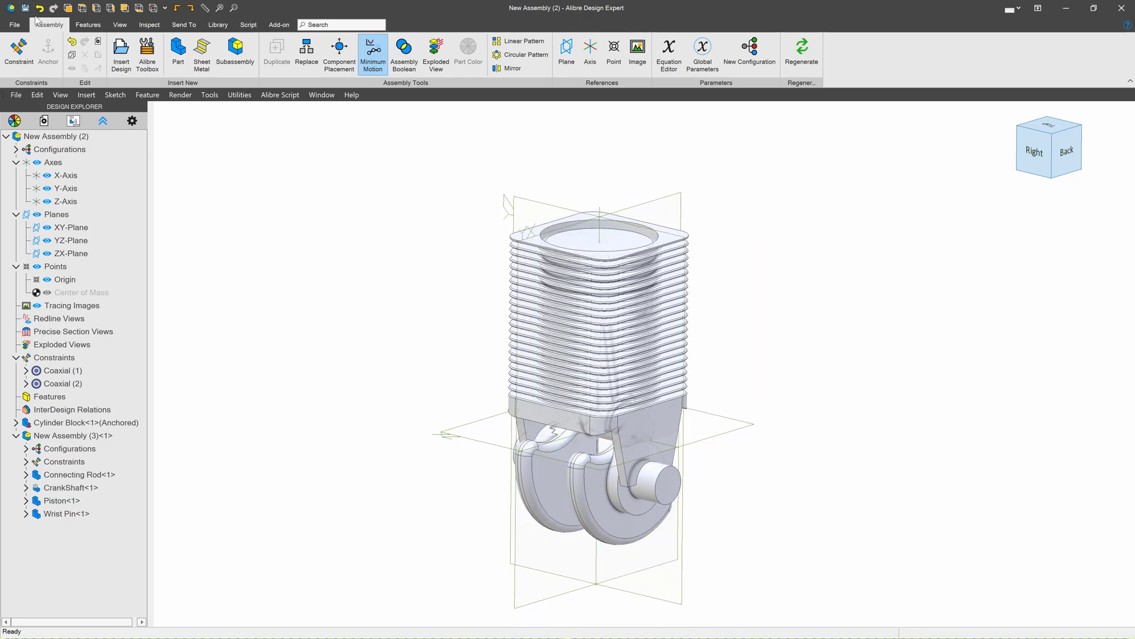
pyautogui.click(26, 9)
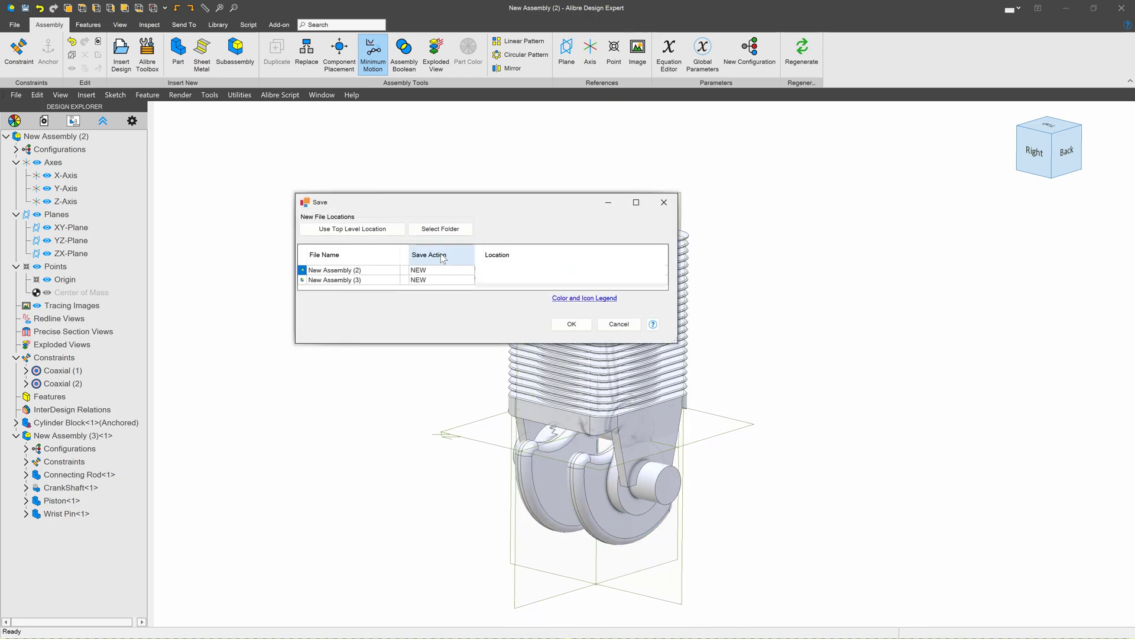
# Save the two assemblies as Engine Assy and Engine Sub Assy in a chosen folder.
pyautogui.click(325, 274)
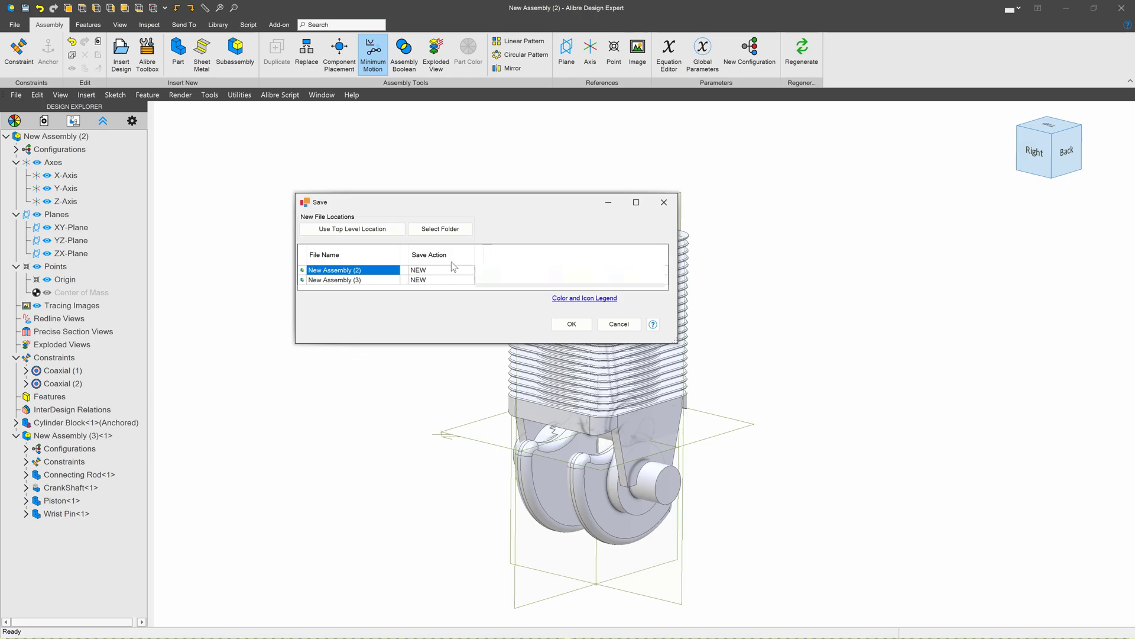
pyautogui.click(365, 270)
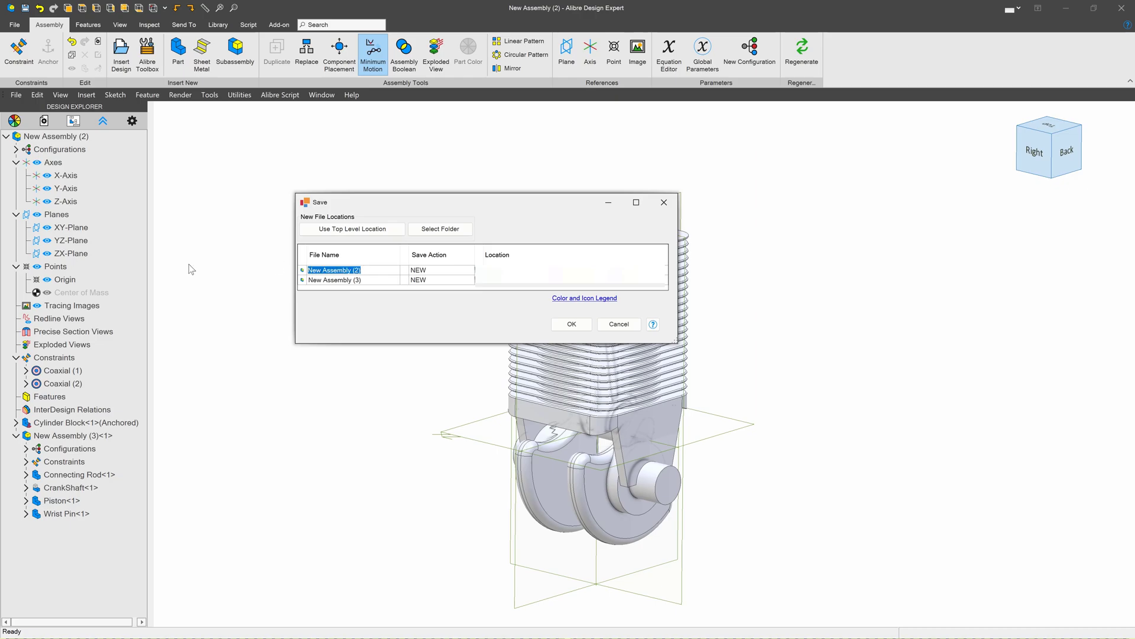
pyautogui.write('Engine Assy')
pyautogui.click(330, 283)
pyautogui.write('Engine Sub Assy')
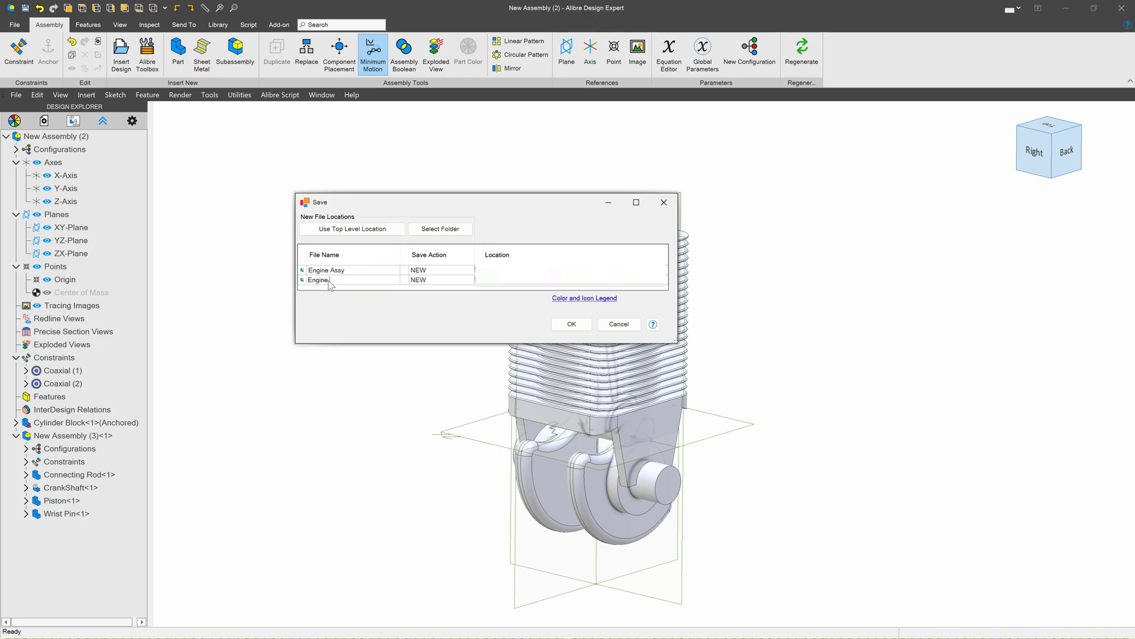
pyautogui.click(446, 229)
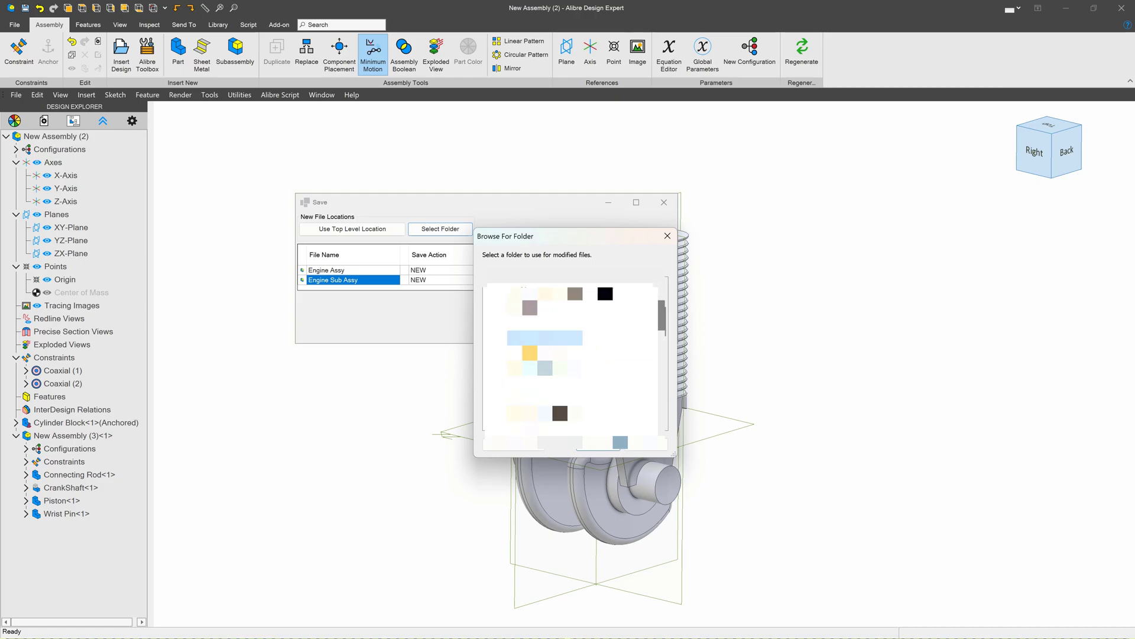
pyautogui.click(599, 444)
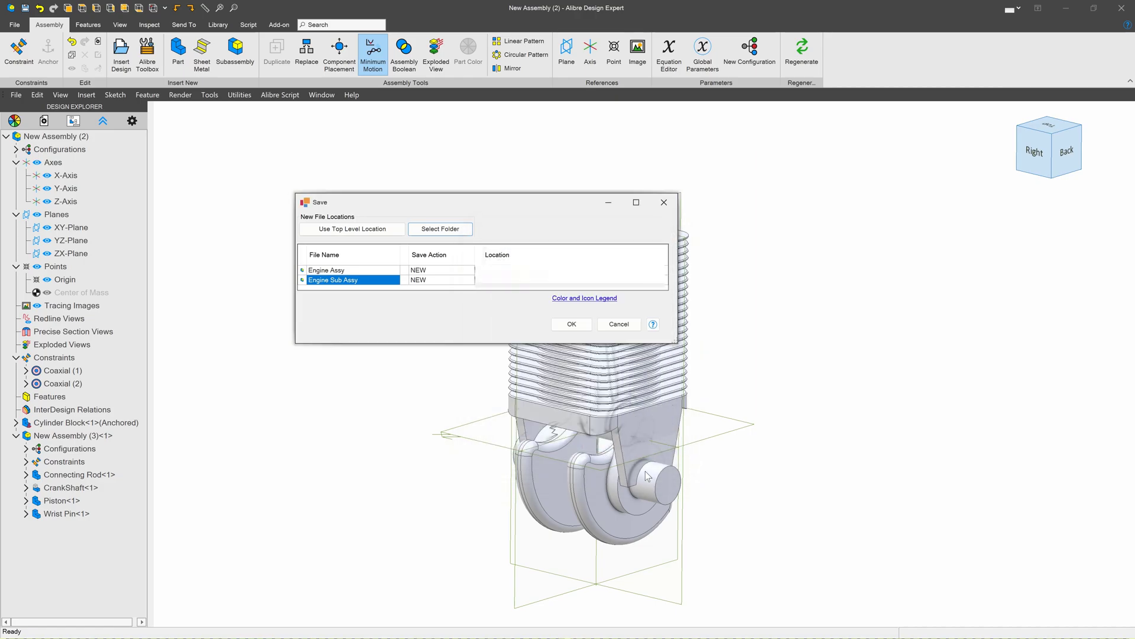
pyautogui.click(573, 324)
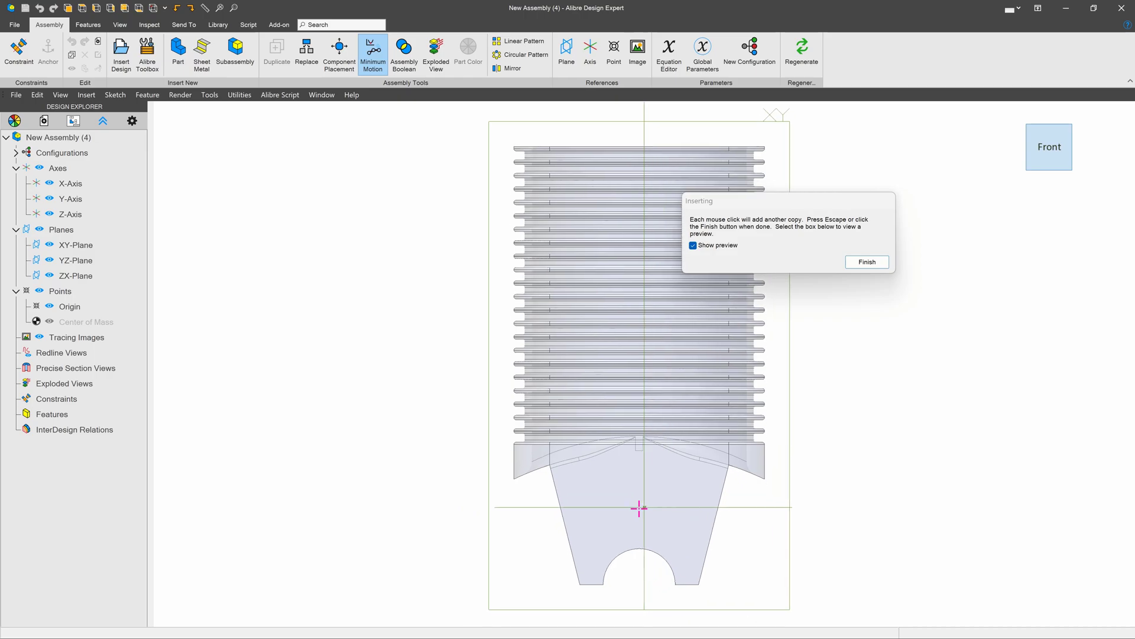
# Place the Cylinder Block at the origin and anchor it.
pyautogui.click(653, 518)
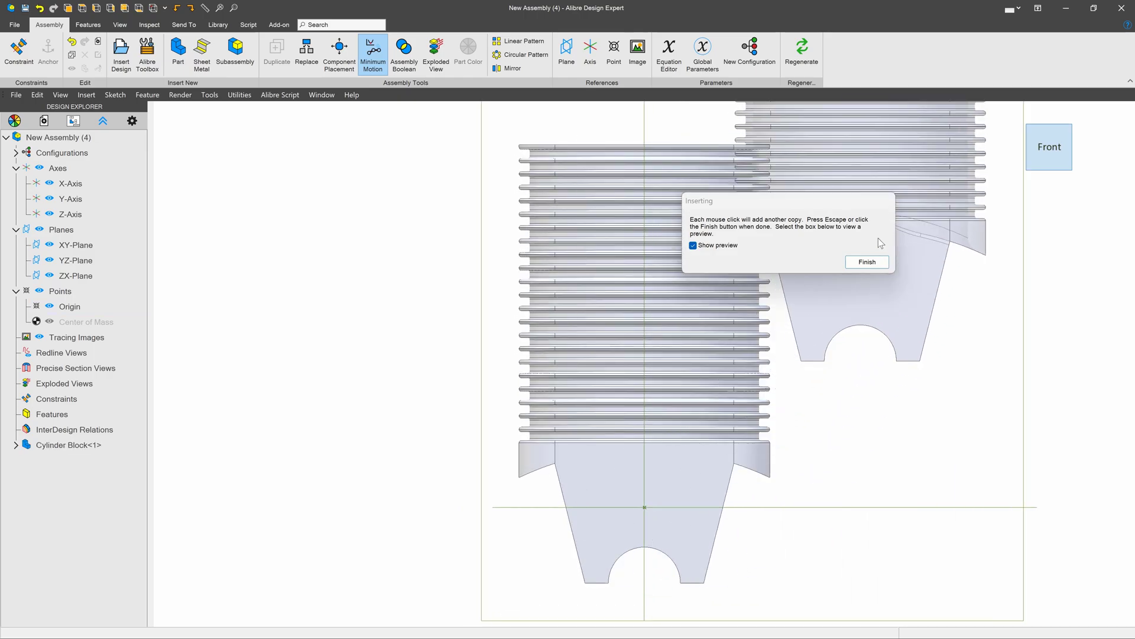
pyautogui.click(867, 262)
pyautogui.rightClick(696, 456)
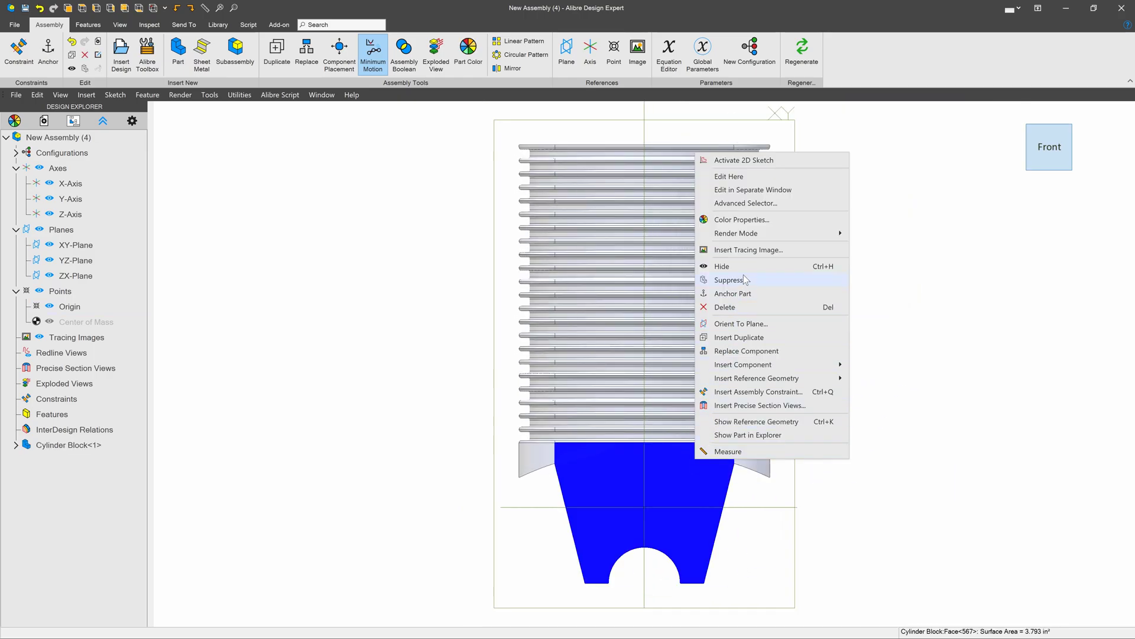
pyautogui.click(732, 293)
pyautogui.moveTo(585, 324); pyautogui.dragTo(573, 350, button='middle')
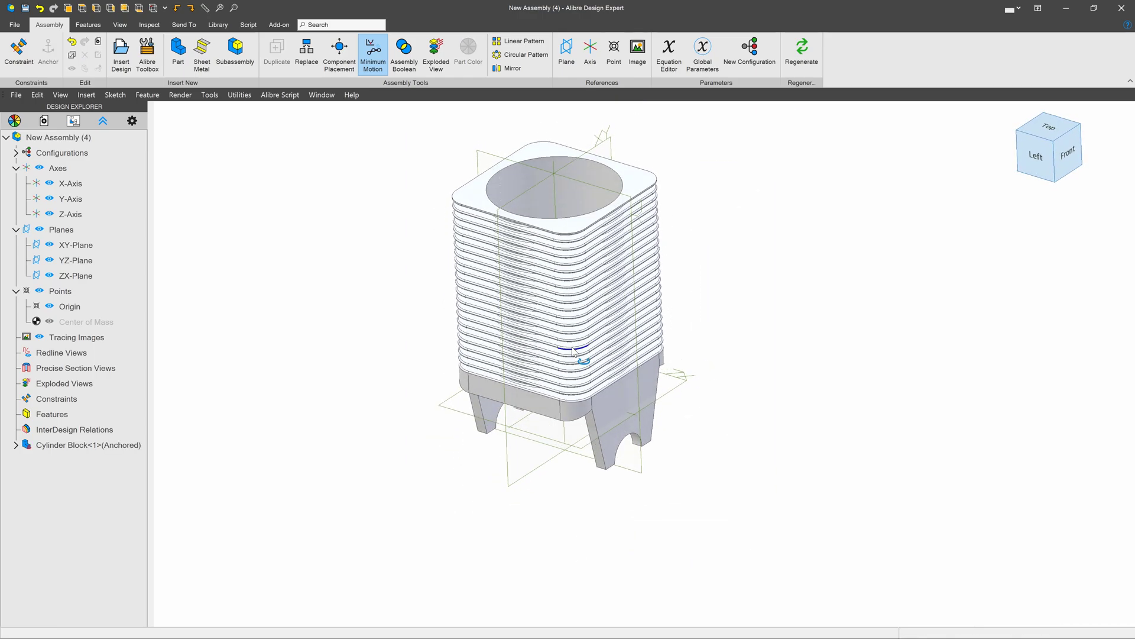
# Insert the saved Engine Sub Assy design from the New folder.
pyautogui.click(123, 51)
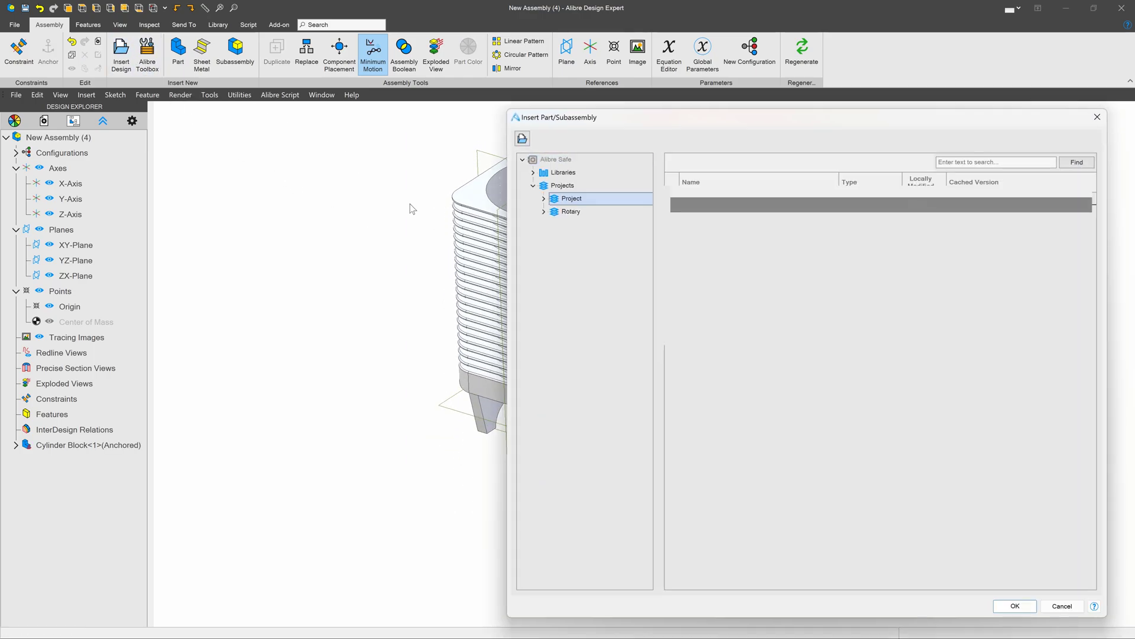
pyautogui.click(523, 136)
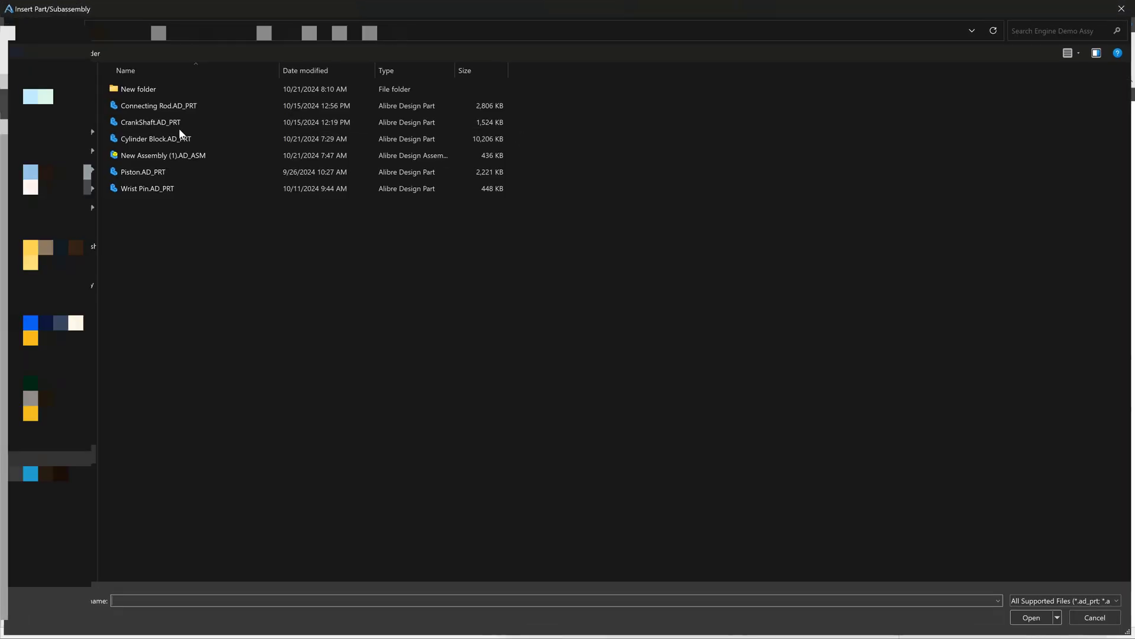
pyautogui.doubleClick(135, 88)
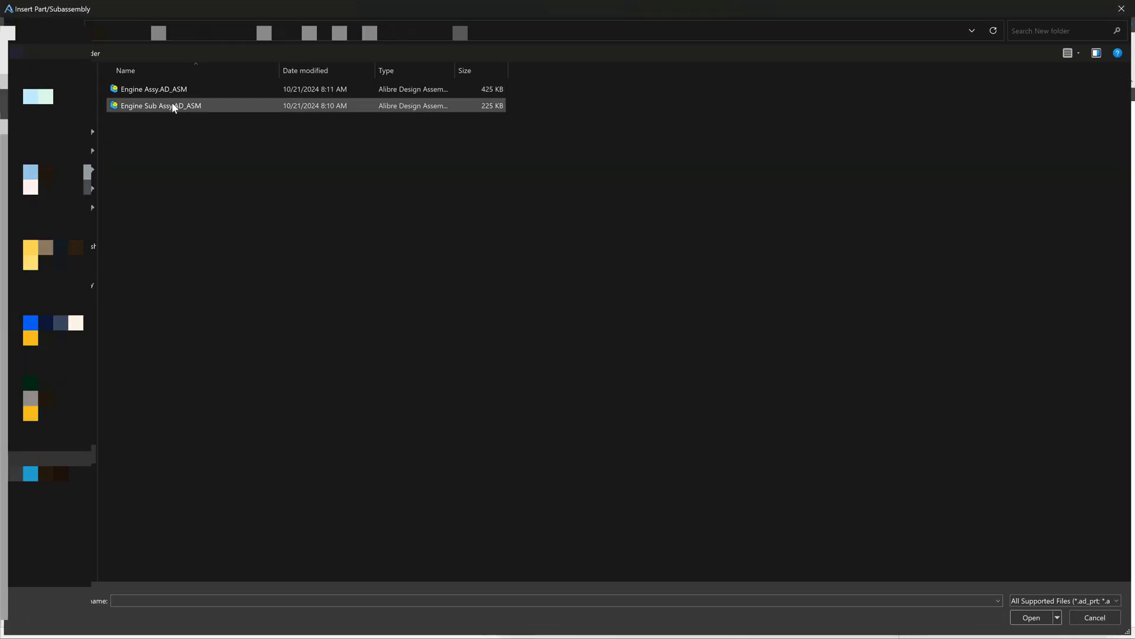
pyautogui.doubleClick(174, 107)
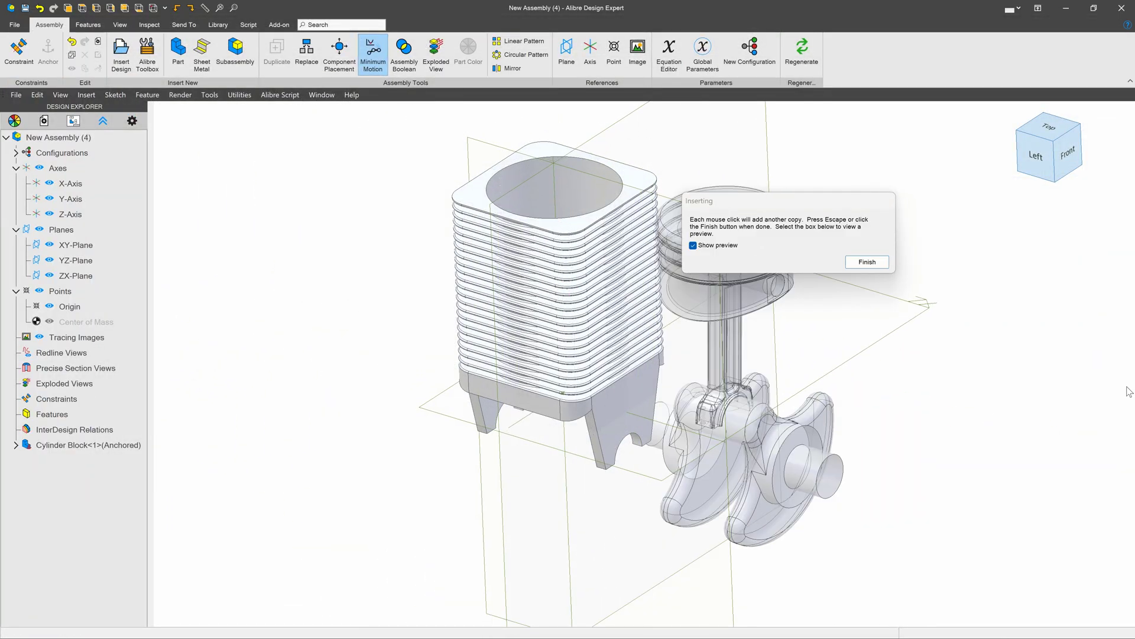
# Finish placing Engine Sub Assy<1> and make it flexible.
pyautogui.click(868, 263)
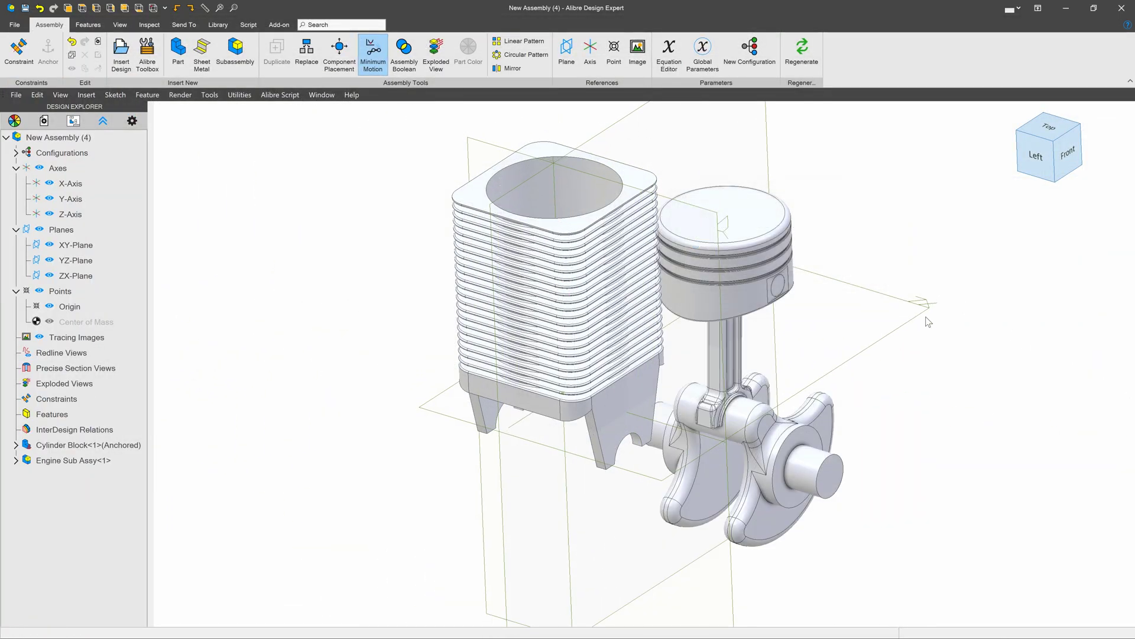
pyautogui.rightClick(58, 460)
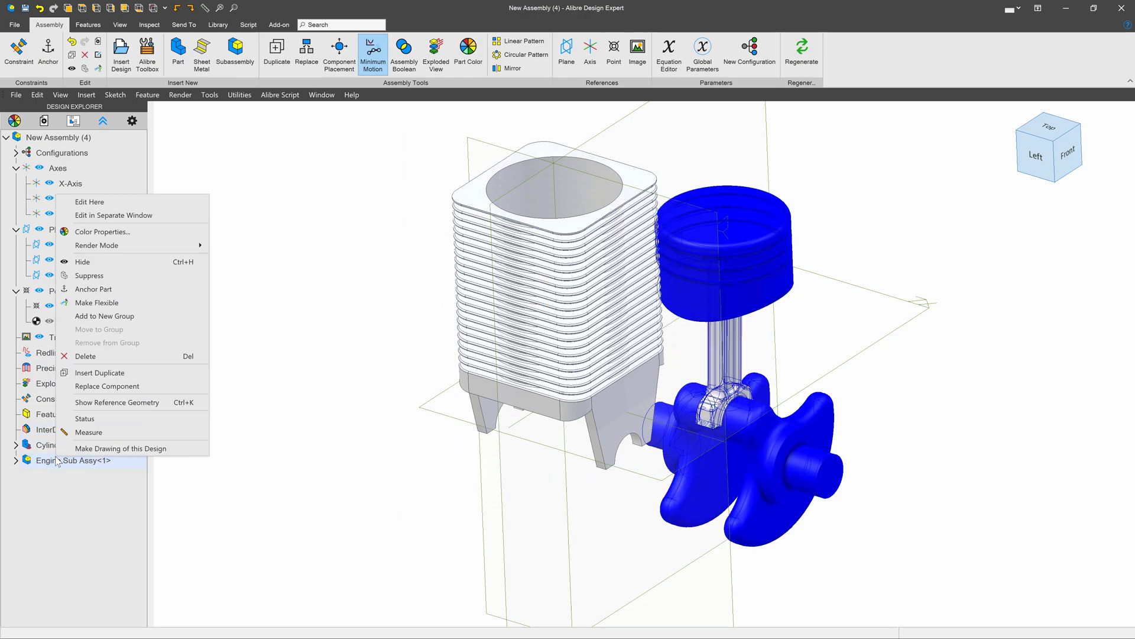
pyautogui.click(112, 303)
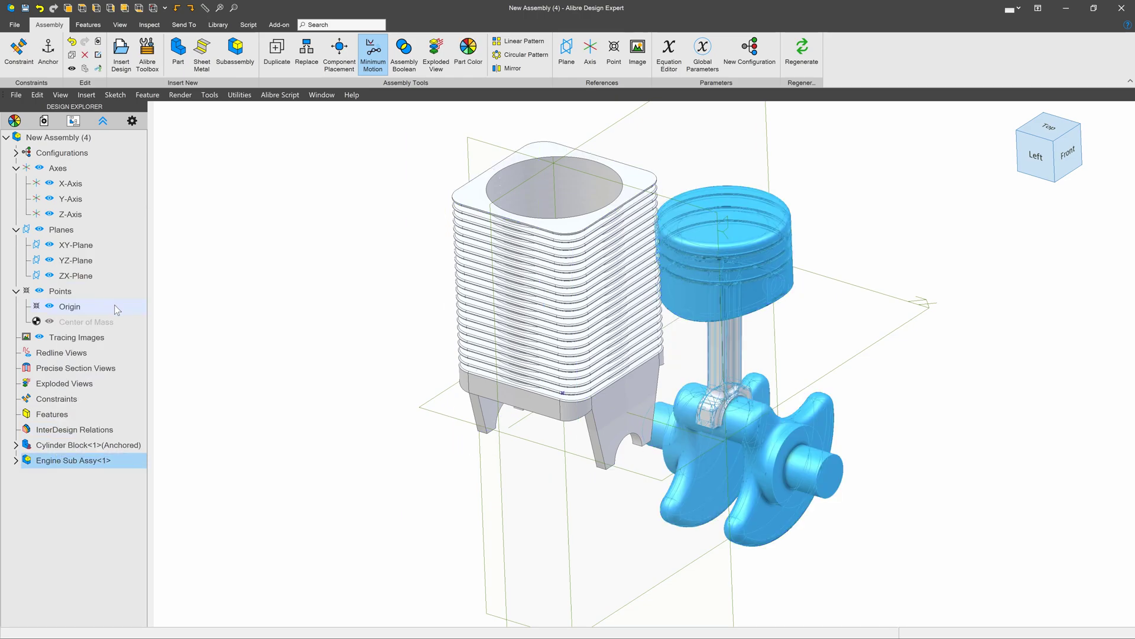
pyautogui.click(284, 348)
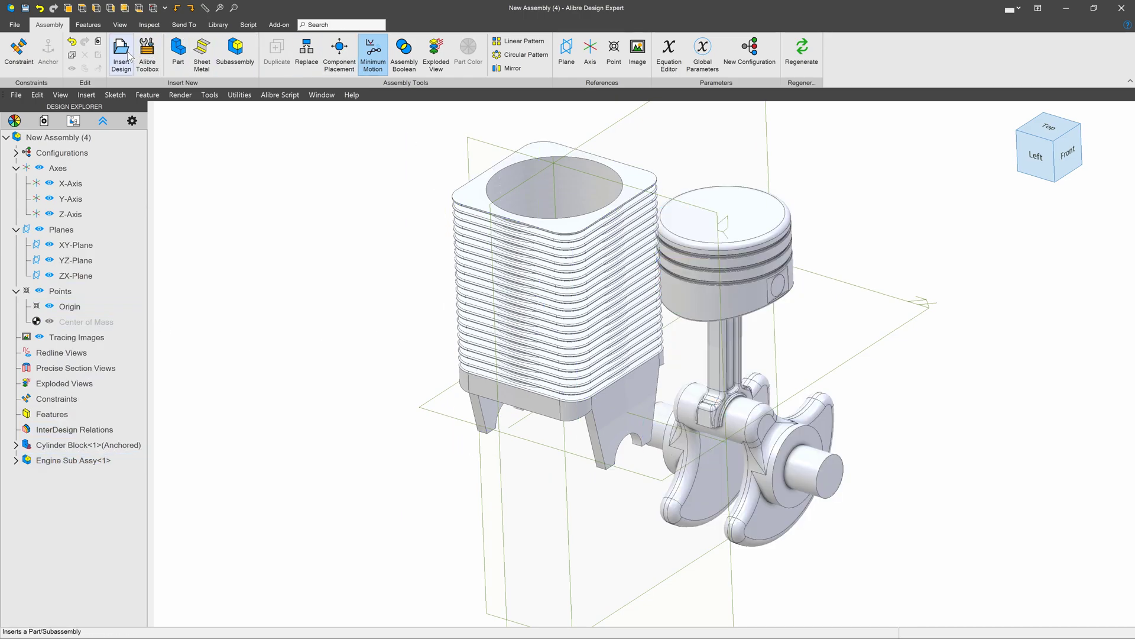
# Constrain the piston's outer face coaxial with the cylinder bore.
pyautogui.click(23, 70)
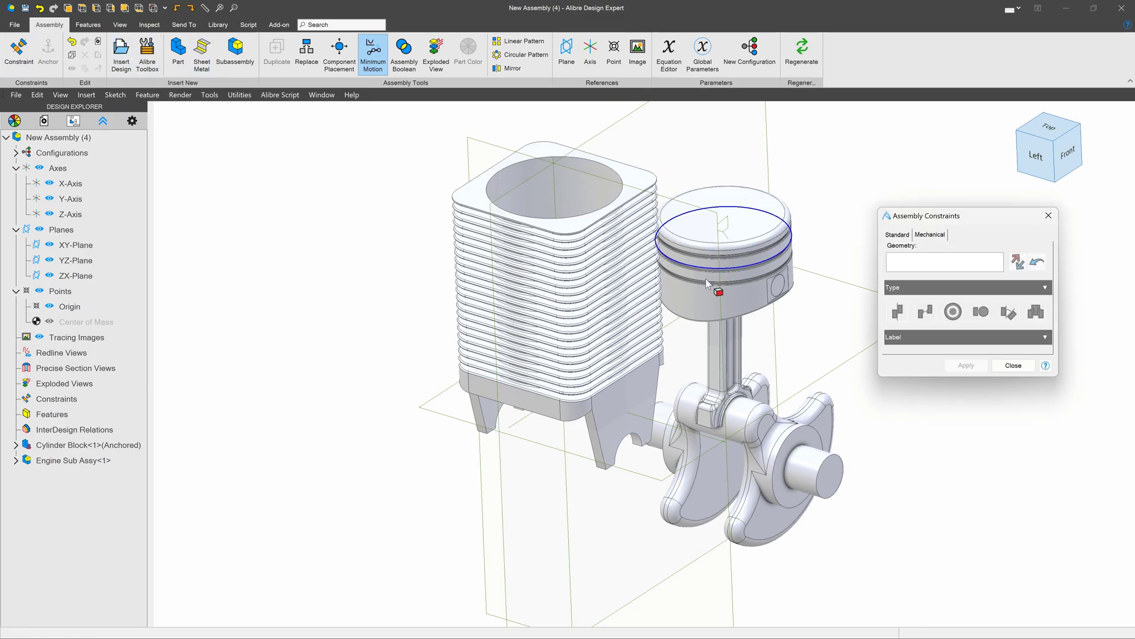
pyautogui.click(705, 278)
pyautogui.click(581, 176)
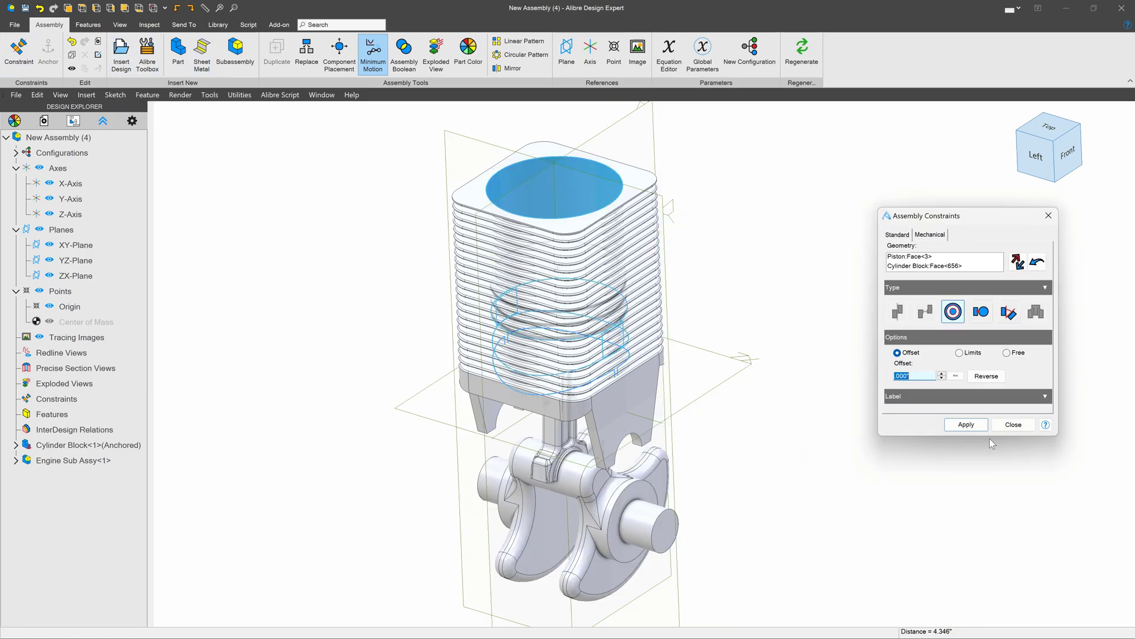
pyautogui.click(966, 424)
# Constrain the crankshaft journal coaxial with the block's crank bore and turn the crankshaft.
pyautogui.click(646, 500)
pyautogui.scroll(5, 646, 500)
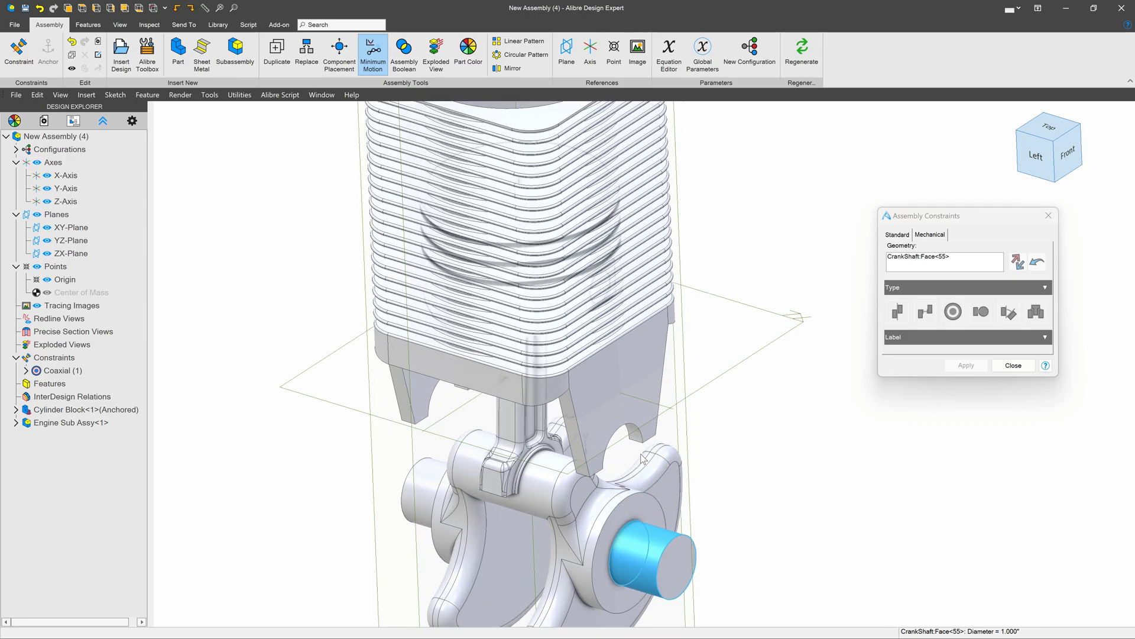
pyautogui.click(641, 443)
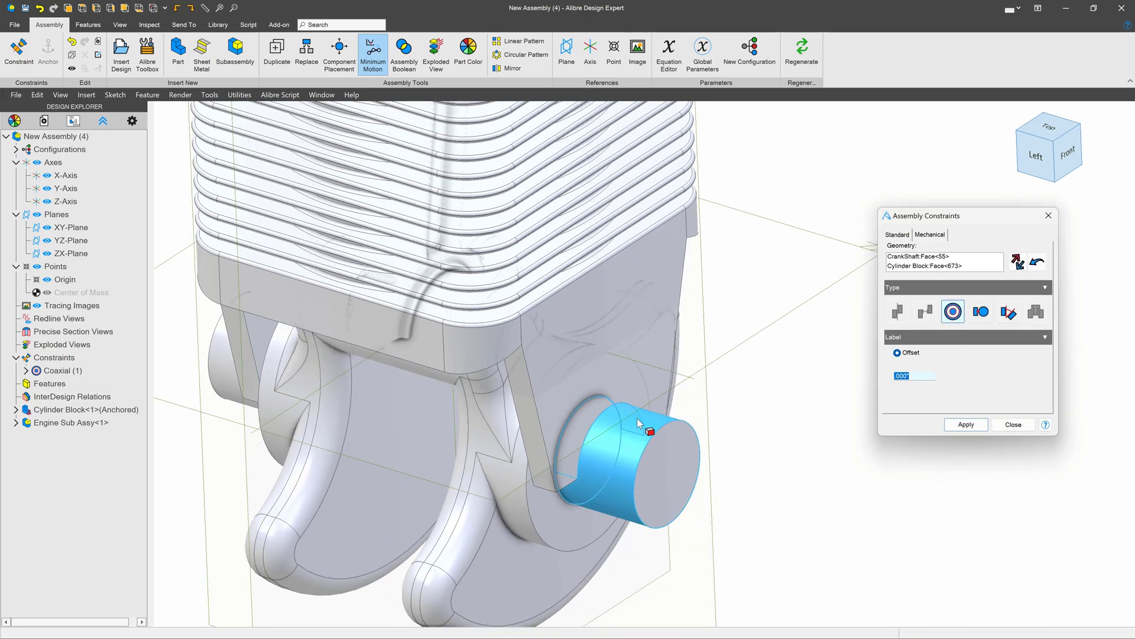
pyautogui.click(966, 424)
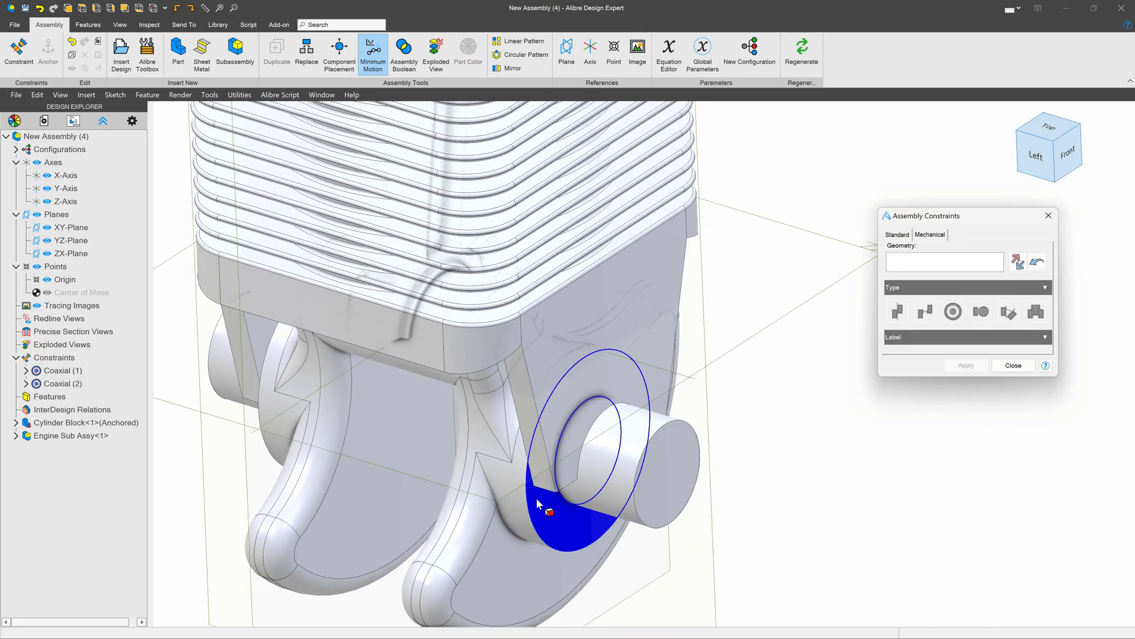
pyautogui.scroll(-5, 471, 490)
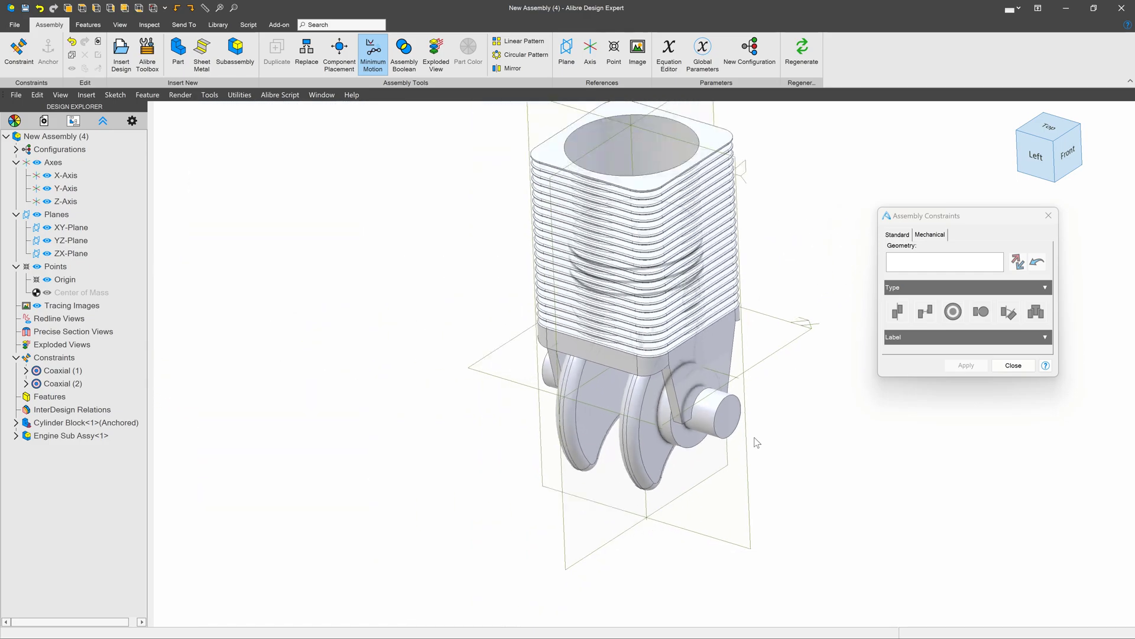
pyautogui.scroll(-1, 655, 438)
pyautogui.moveTo(655, 438)
pyautogui.mouseDown()
pyautogui.moveTo(916, 379)
pyautogui.moveTo(925, 535)
pyautogui.moveTo(588, 511)
pyautogui.moveTo(788, 281)
pyautogui.moveTo(877, 548)
pyautogui.moveTo(887, 413)
pyautogui.moveTo(857, 279)
pyautogui.moveTo(886, 292)
pyautogui.mouseUp()
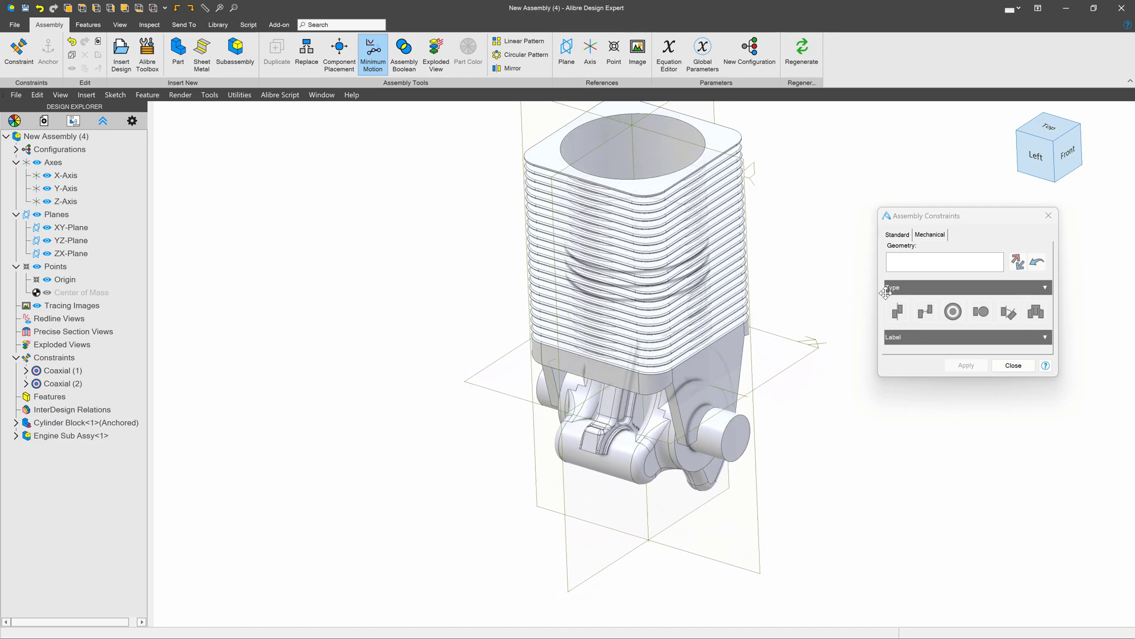